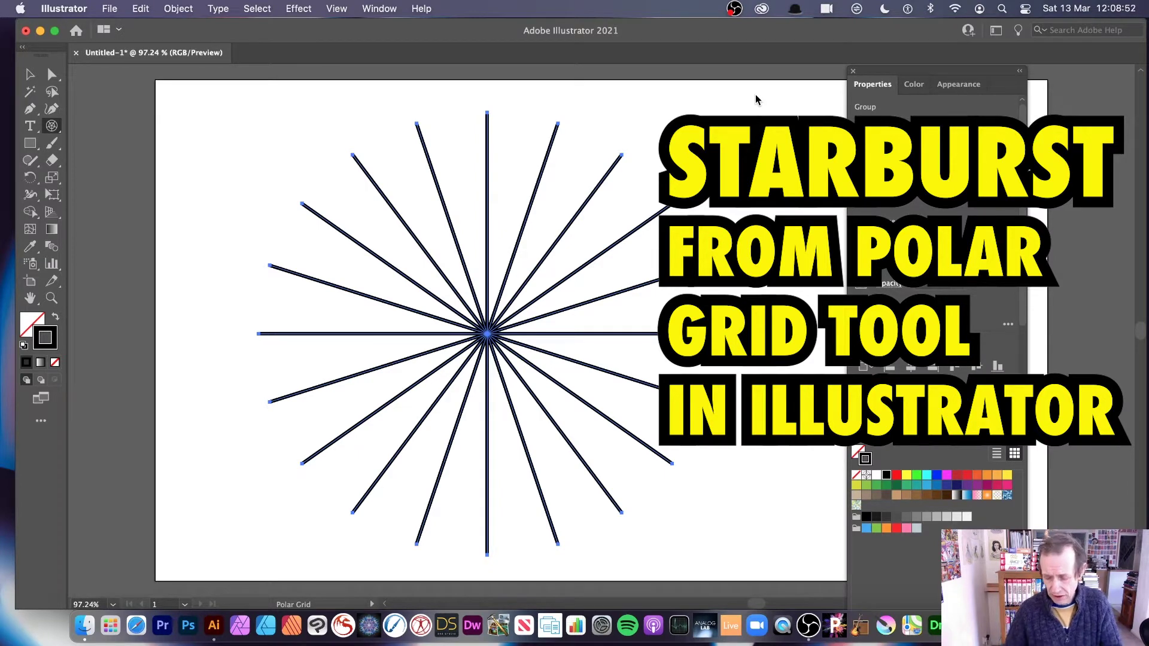
Delete the earlier starburst so the artboard is blank
key(Delete)
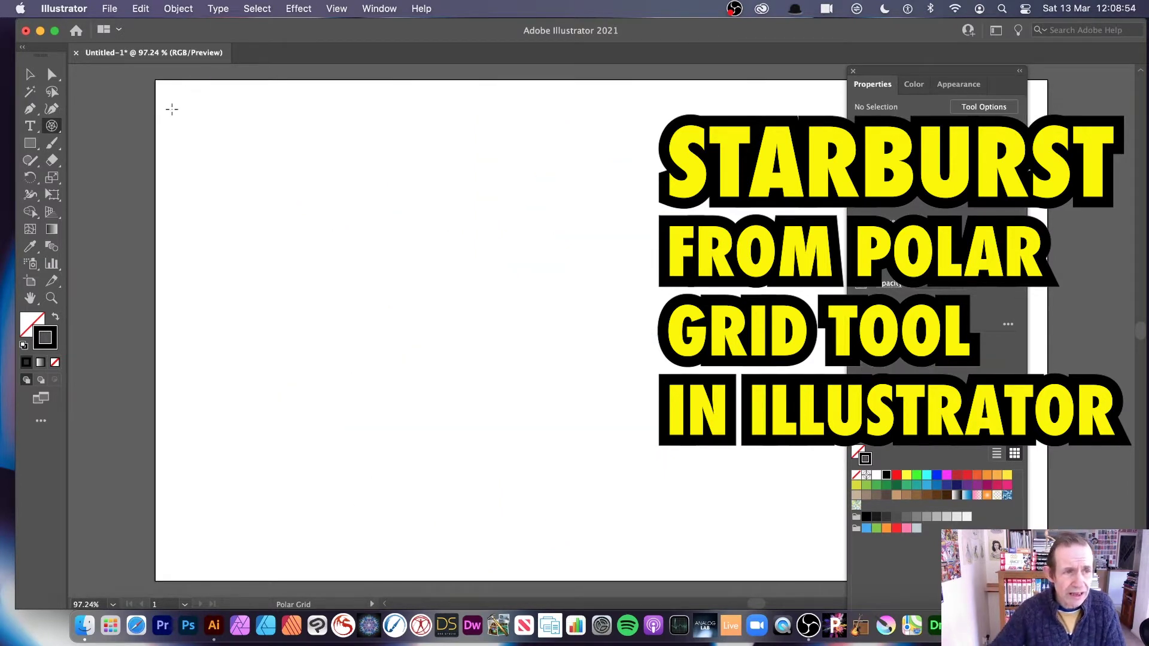
Set the Polar Grid tool options to 0 concentric dividers and 30 radial dividers
double_click(53, 127)
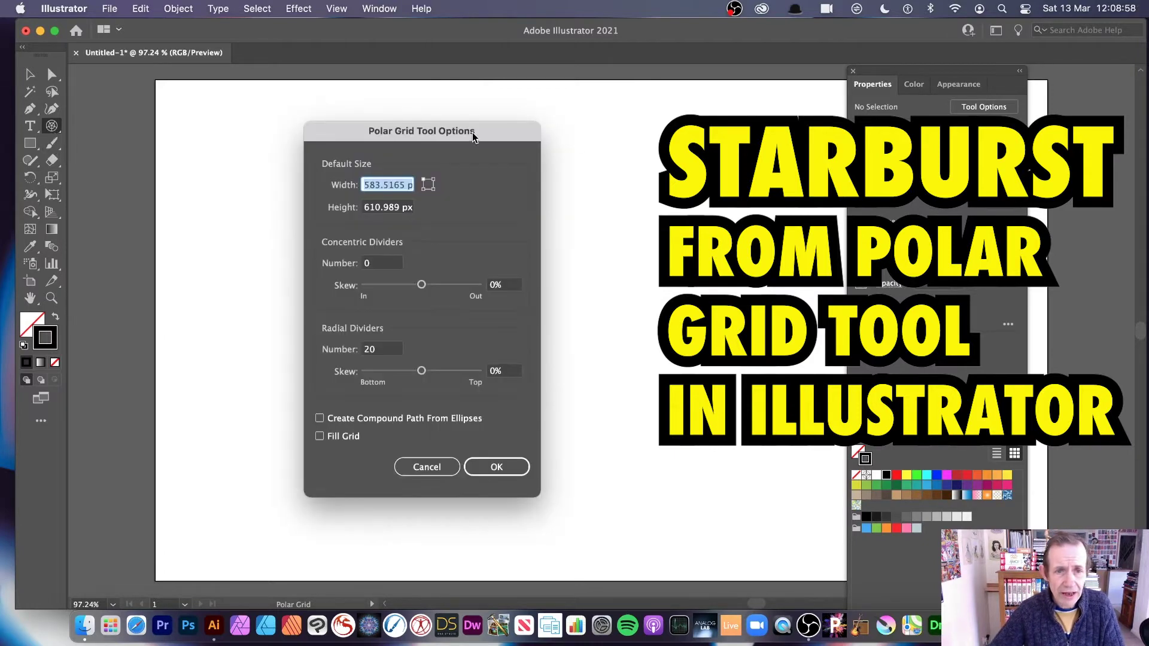
drag(418, 127, 587, 88)
click(545, 222)
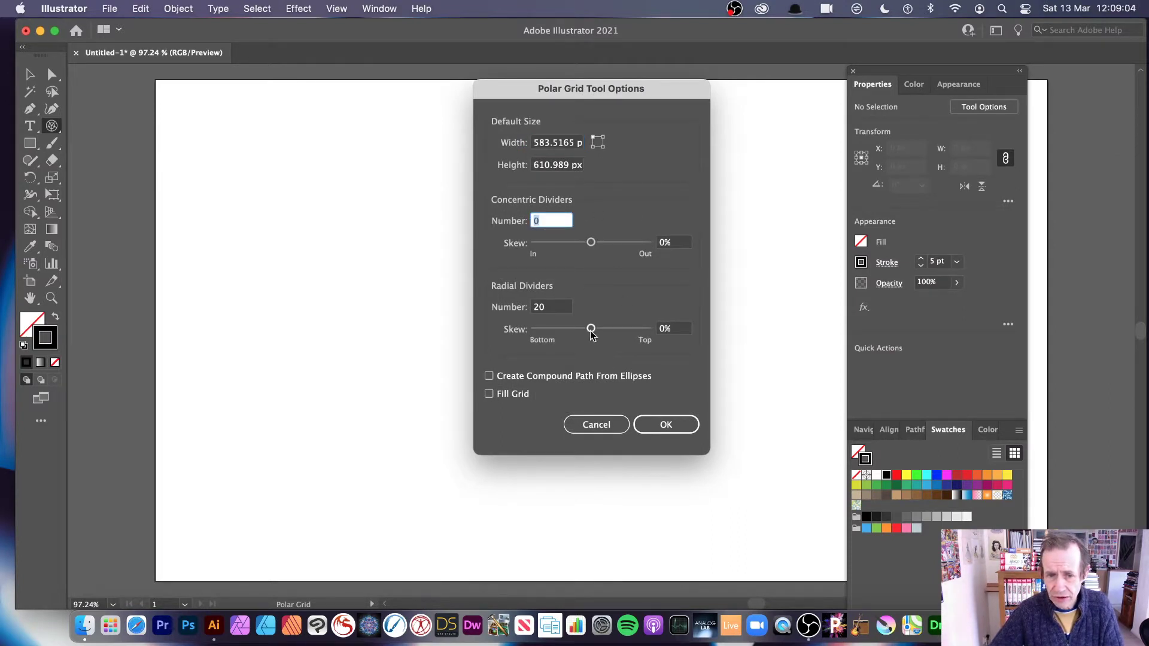
click(544, 307)
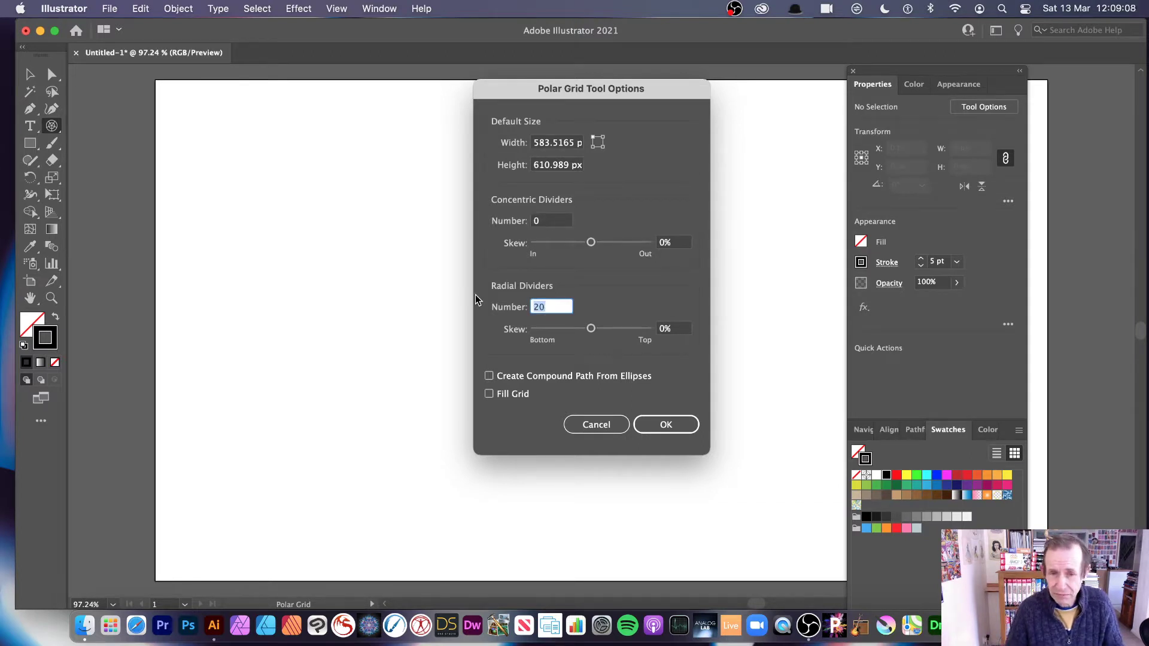
text(30)
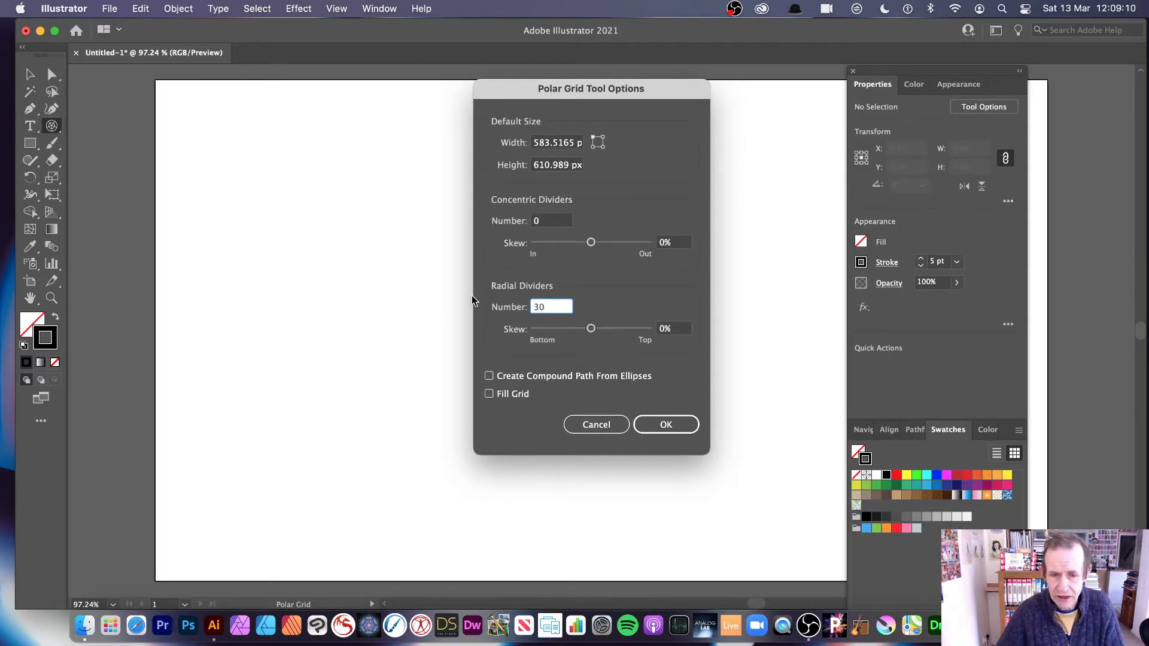
click(651, 423)
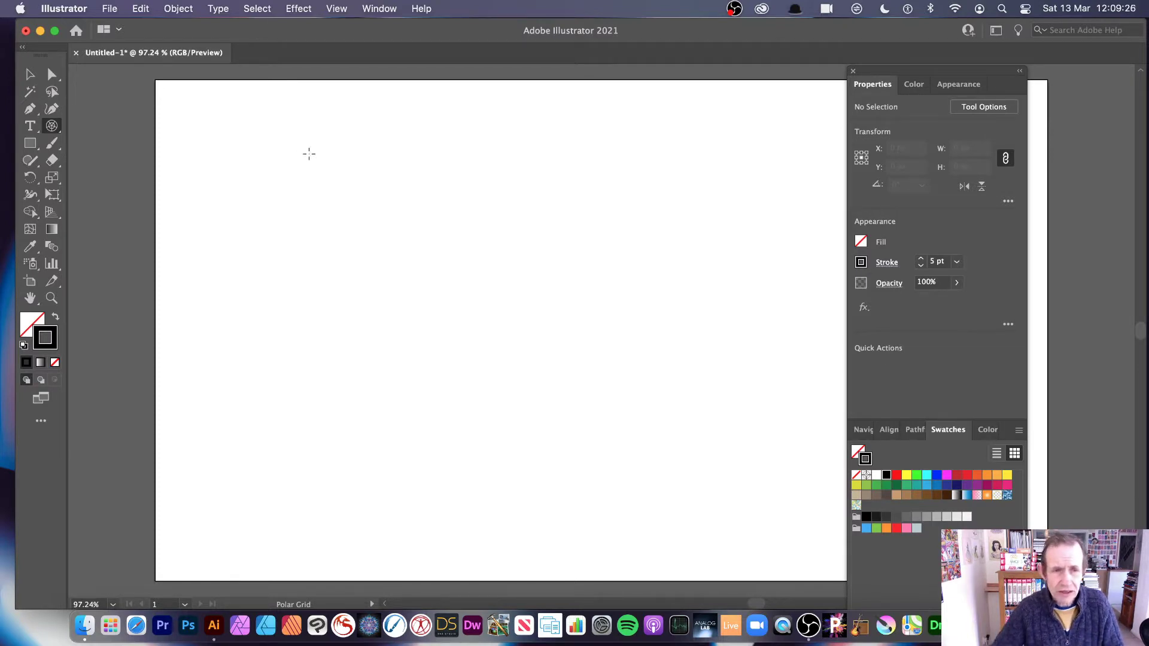
Draw a 30-spoke polar grid across the artboard centre, trying 50 radial dividers but cancelling
drag(306, 139, 721, 529)
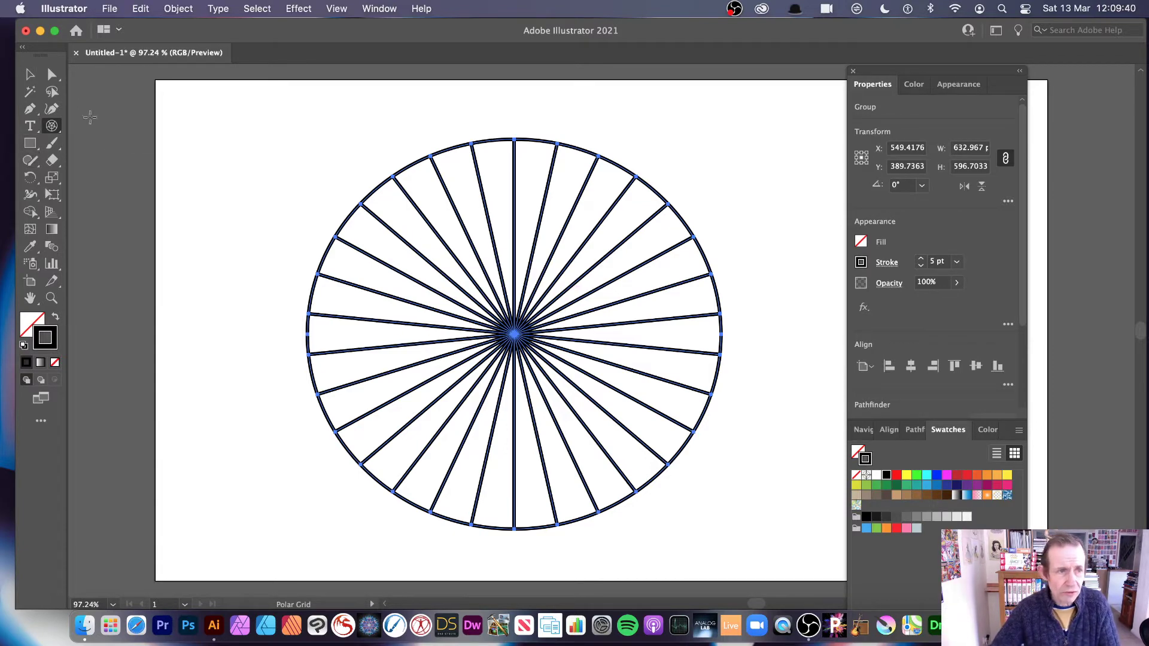
double_click(51, 125)
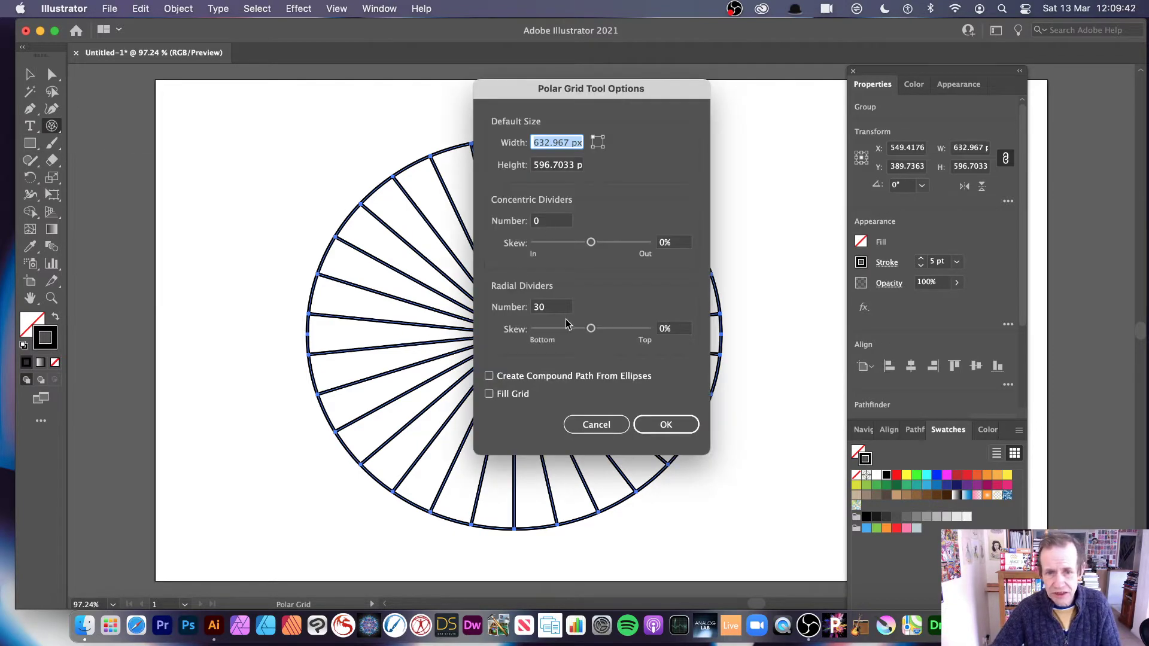
double_click(534, 307)
text(50)
key(Tab)
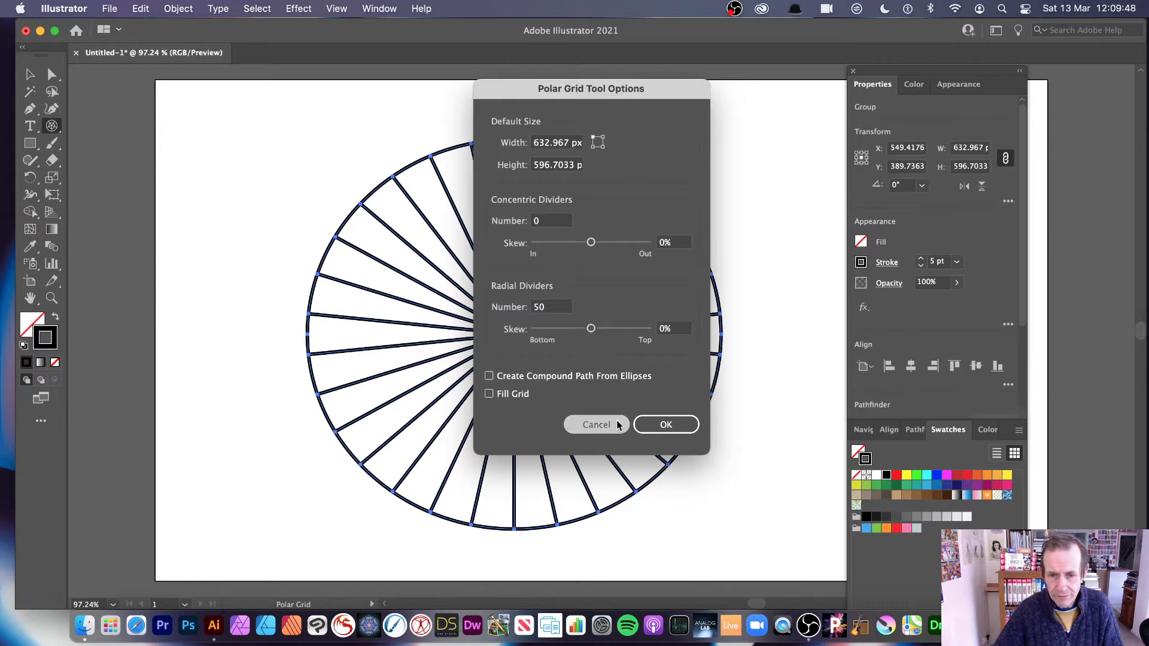
click(644, 425)
Ungroup the polar grid, delete its outer circle, and select the remaining 30 spokes
click(31, 75)
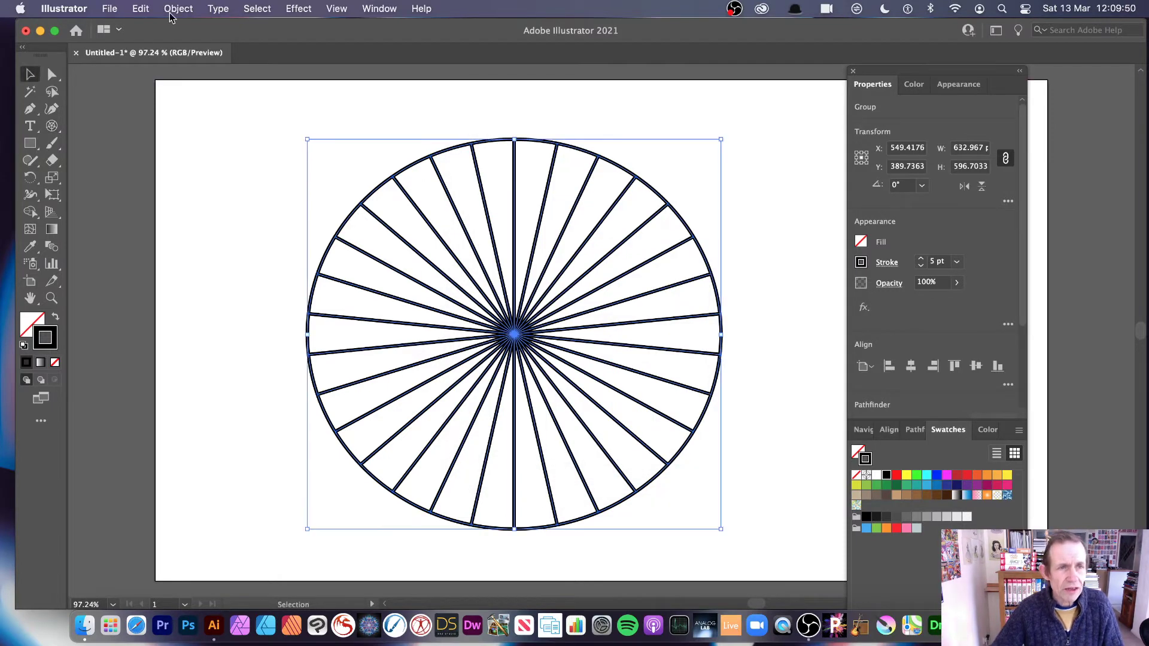
click(178, 8)
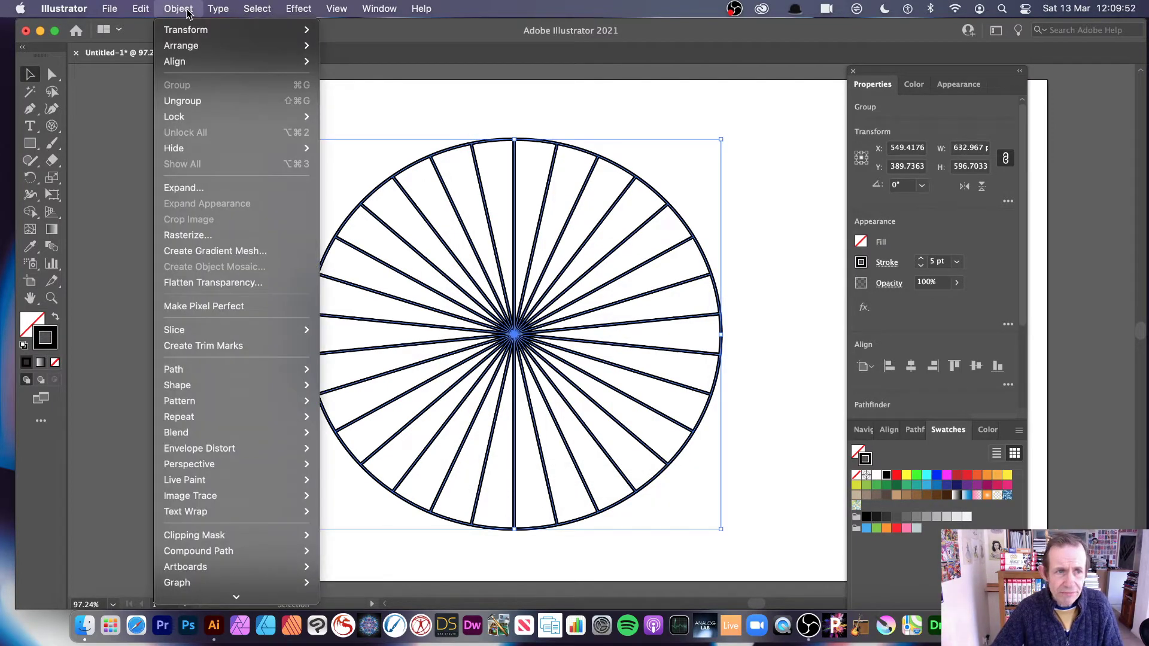
click(202, 100)
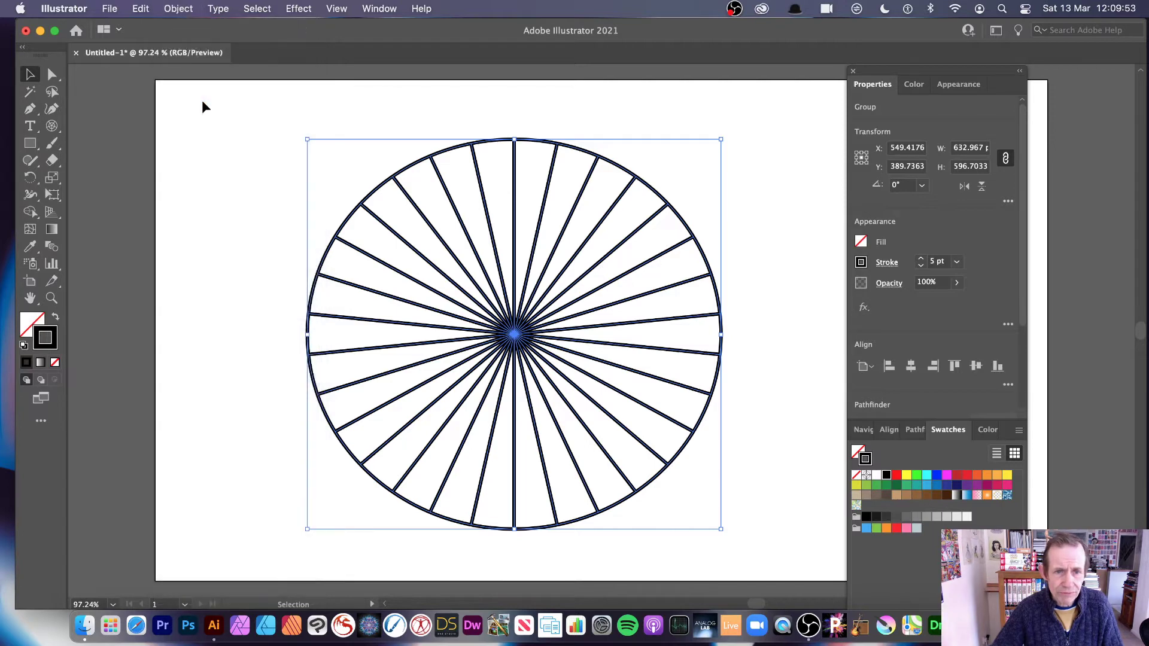
click(365, 117)
click(417, 167)
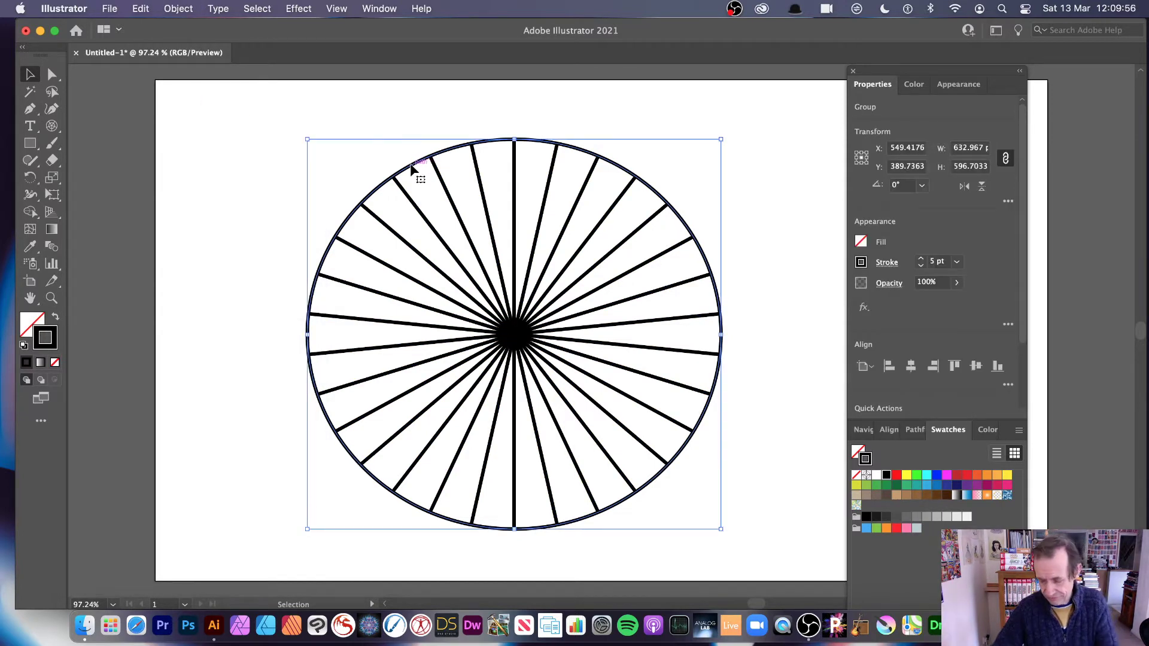
key(Delete)
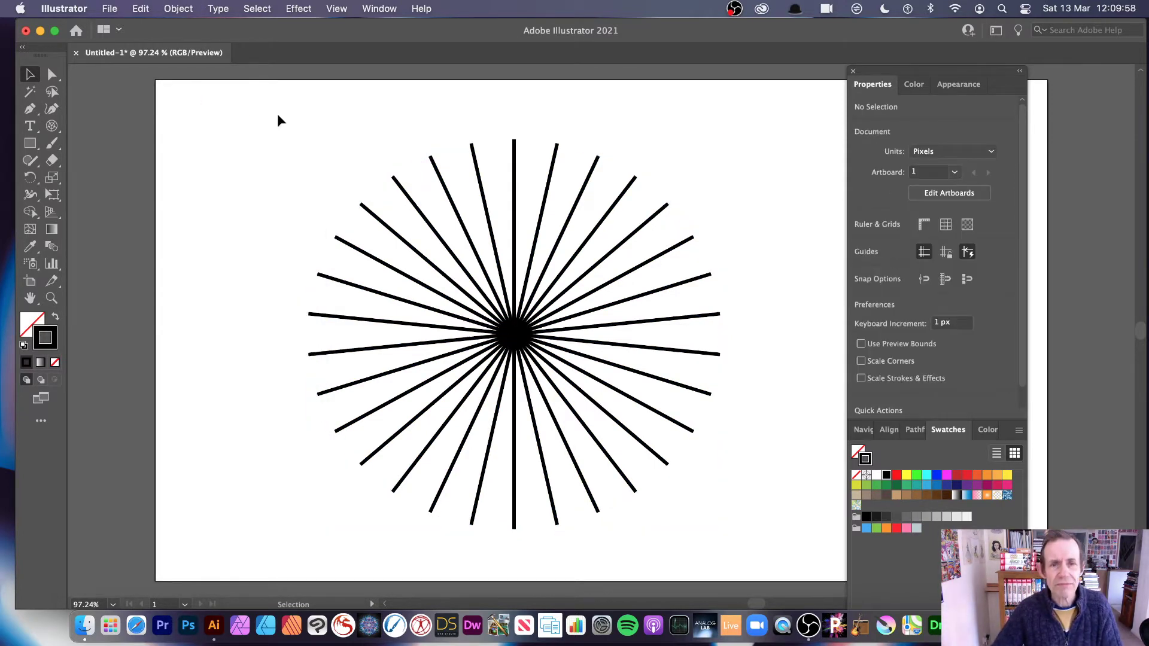
drag(258, 113, 772, 536)
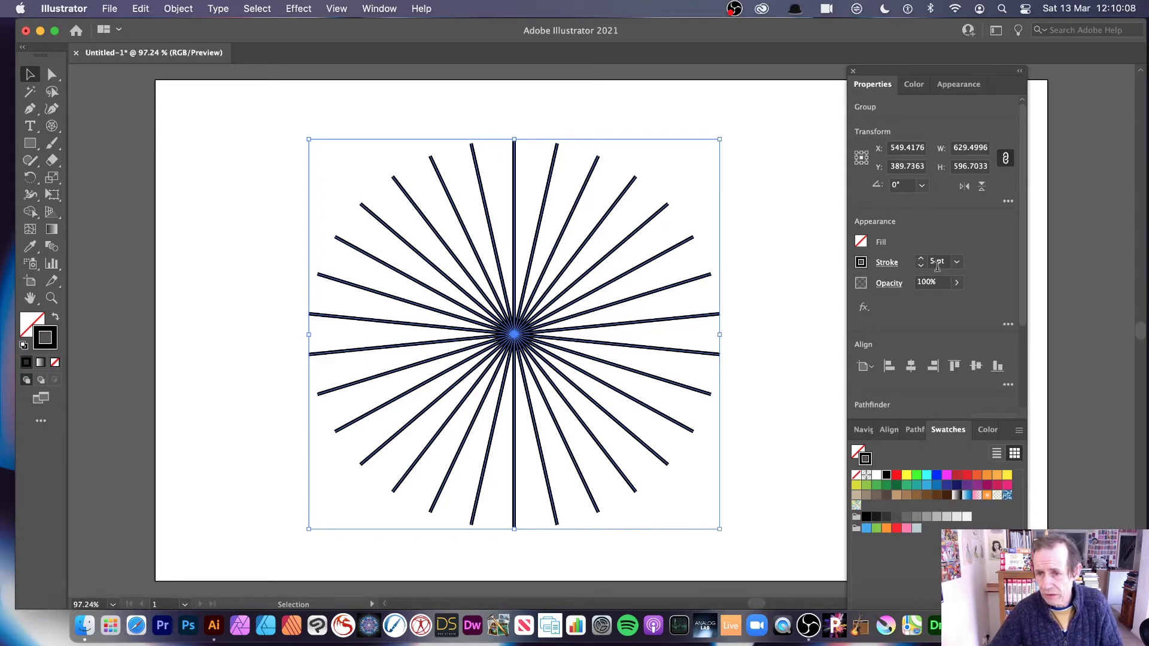
Set the spokes' stroke weight to 8 pt
click(956, 262)
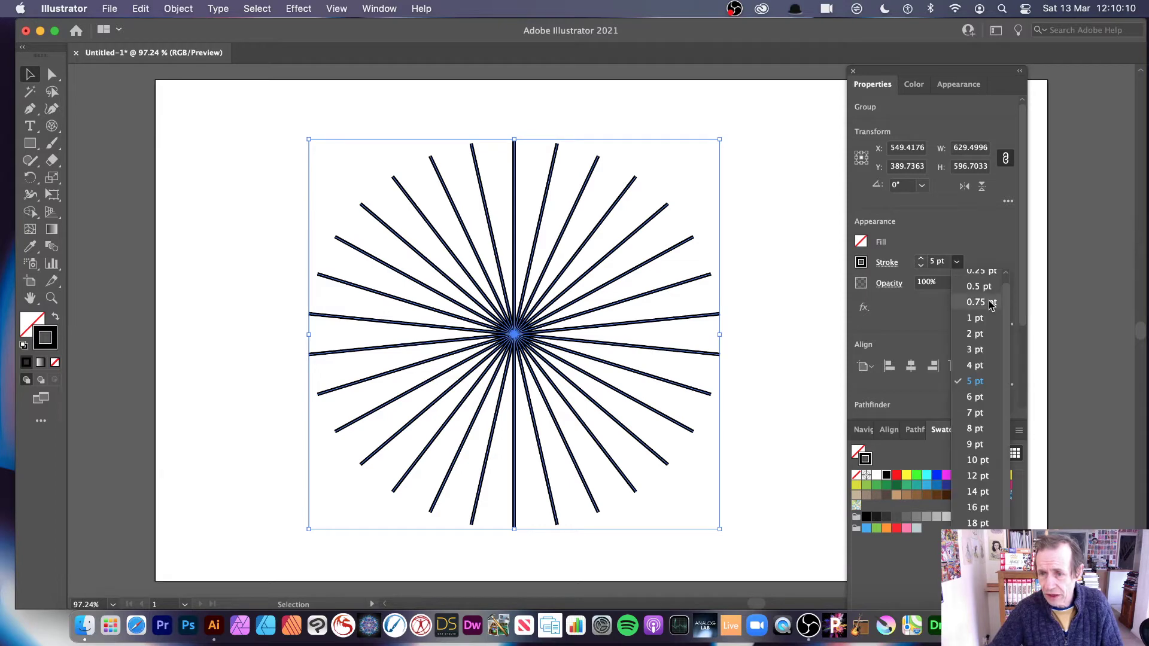
click(987, 304)
click(956, 261)
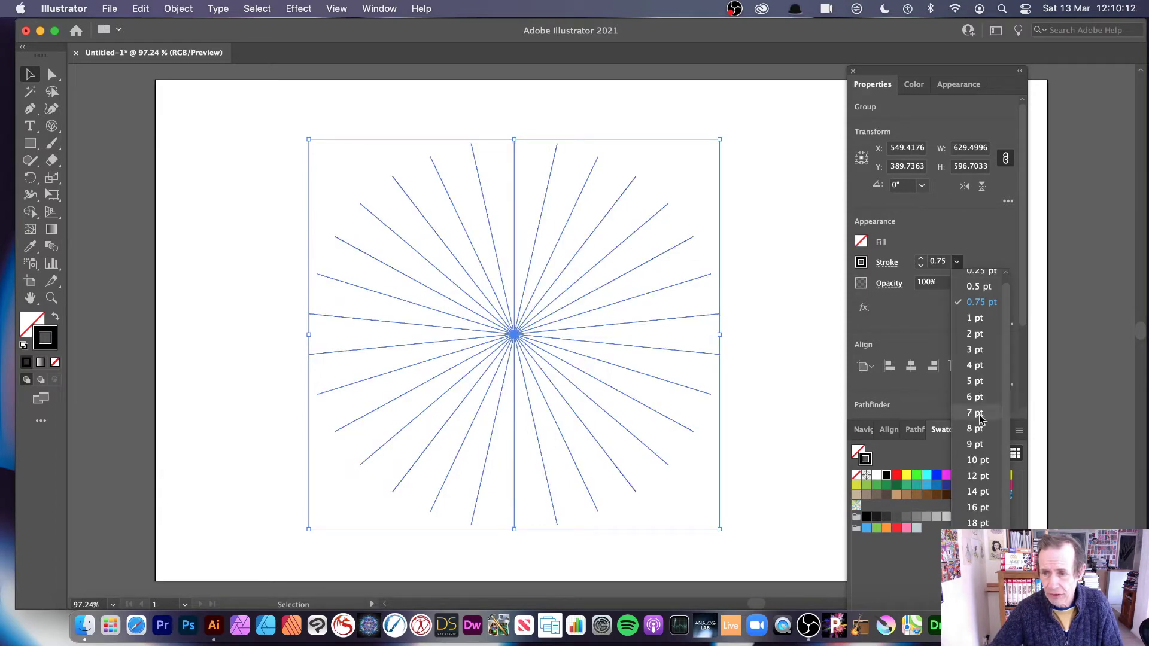
click(977, 429)
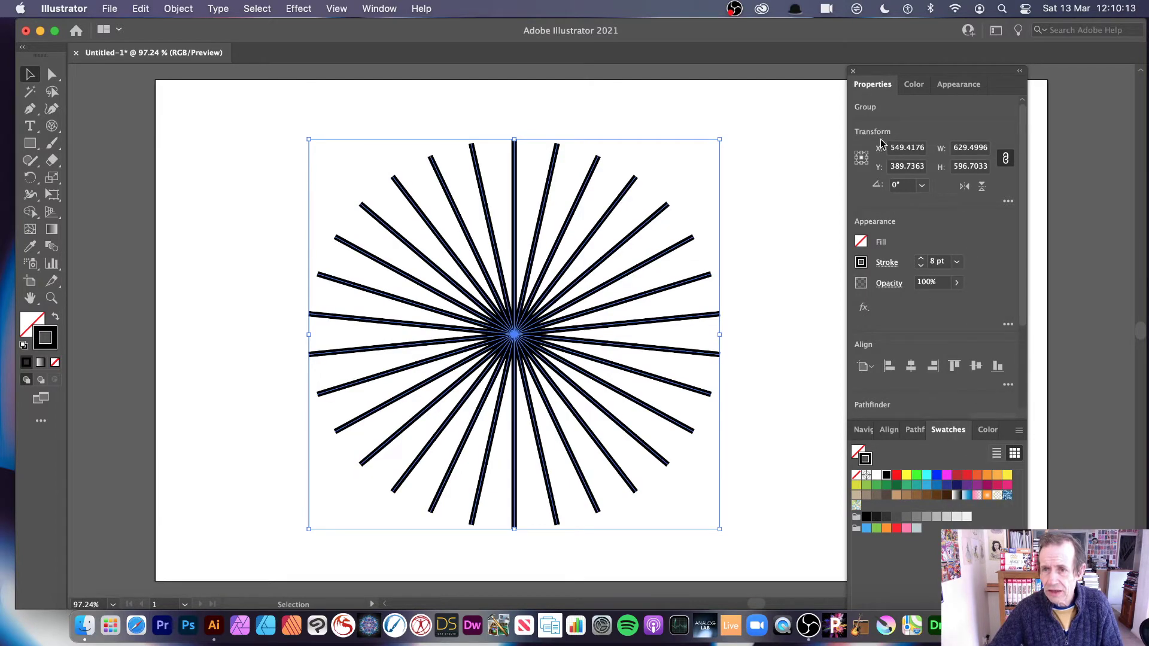
click(378, 9)
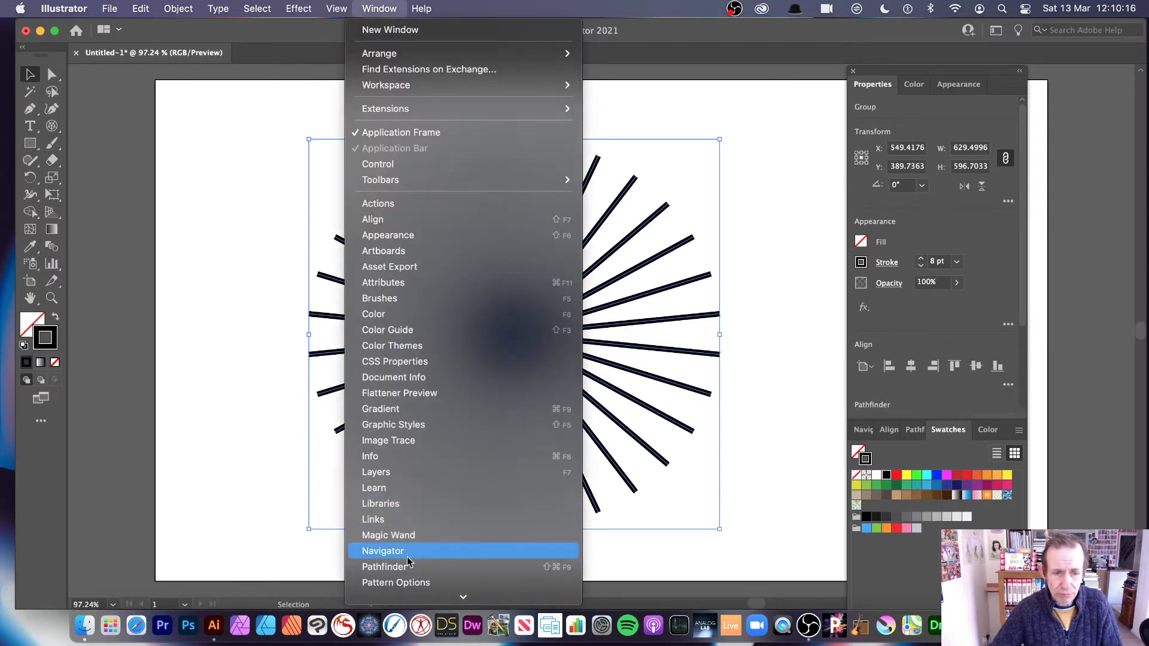
scroll(411, 591, down, 5)
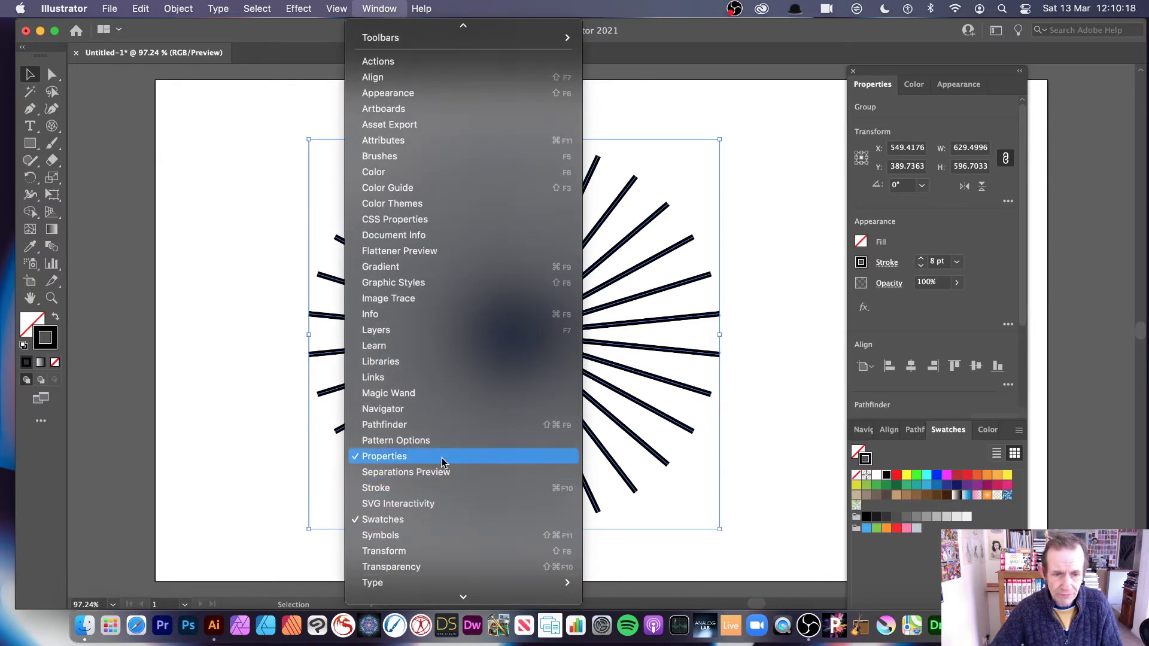
click(828, 364)
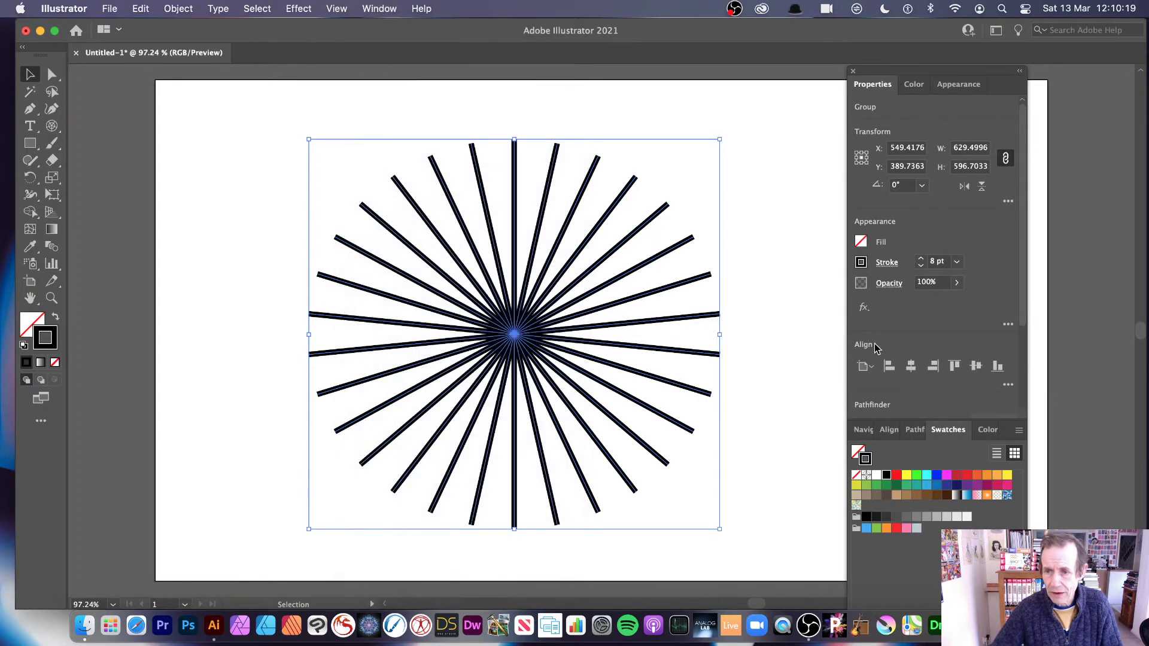
Try several stroke width profiles, settling on a double-tapered profile for the spokes
click(886, 263)
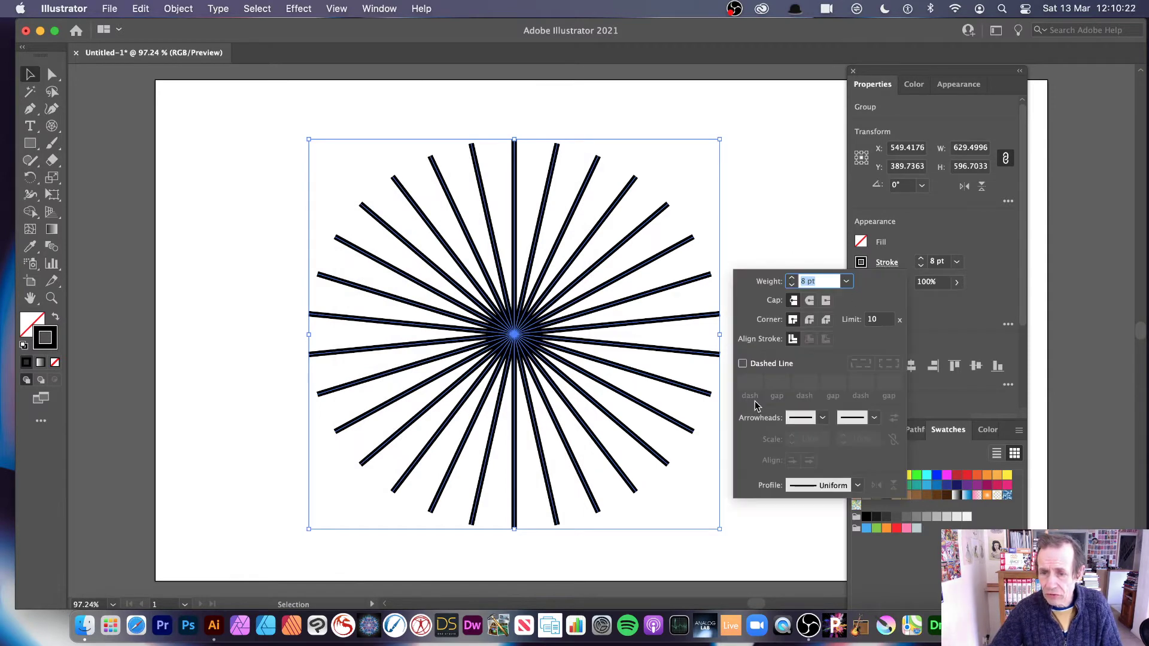
click(859, 485)
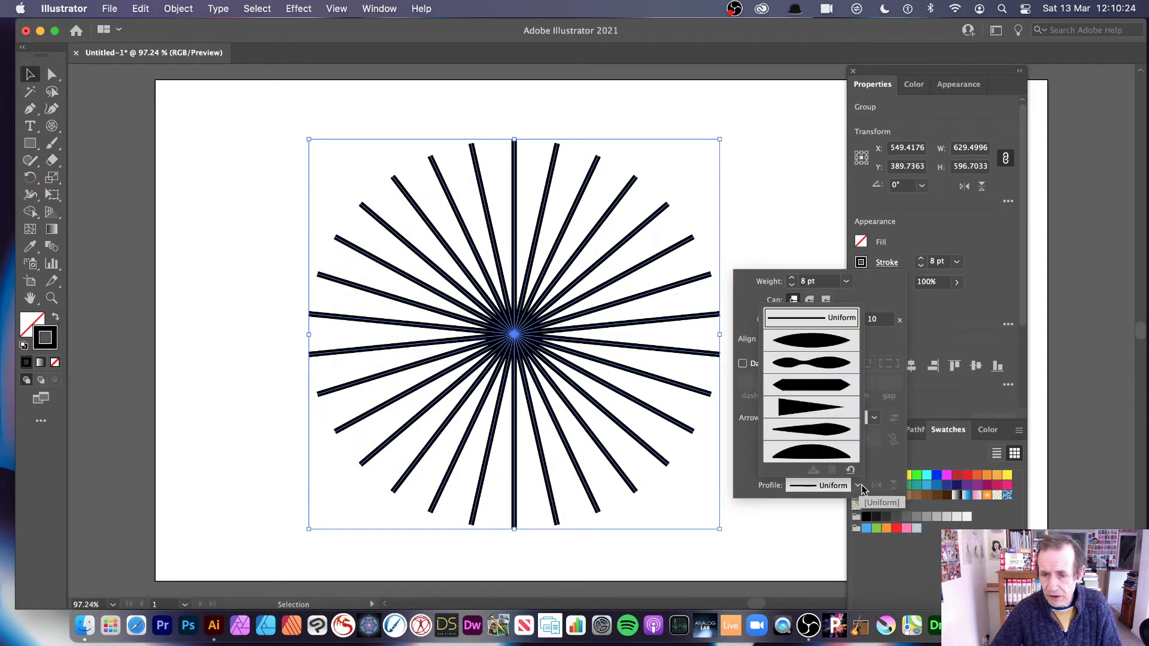
click(809, 346)
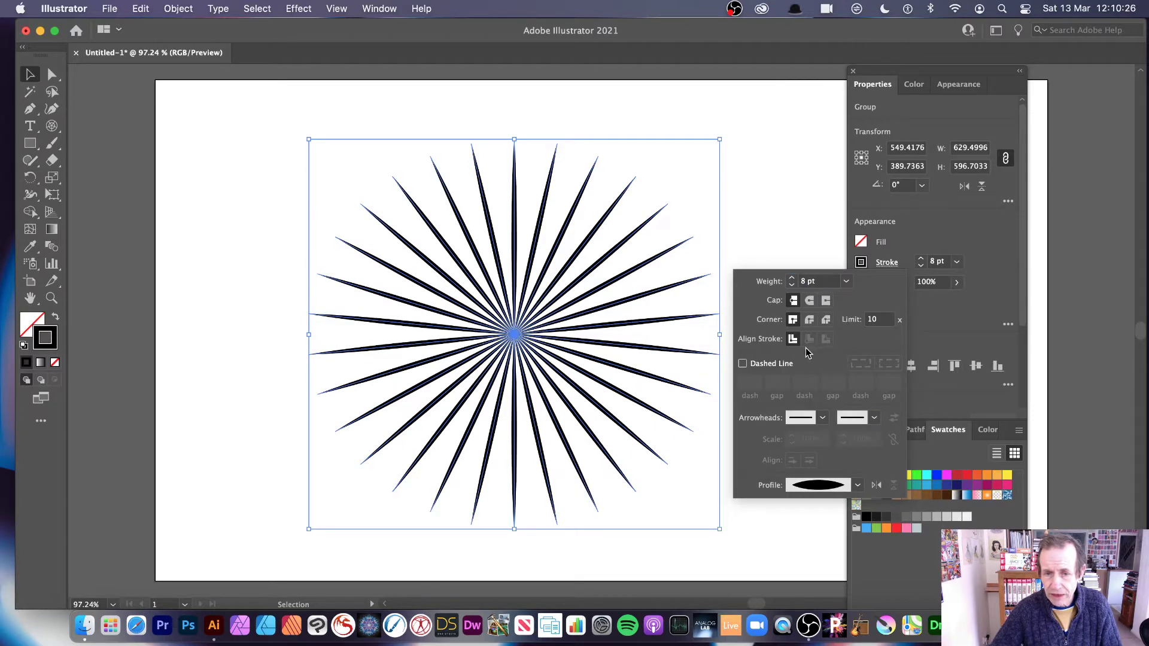
click(858, 485)
click(823, 439)
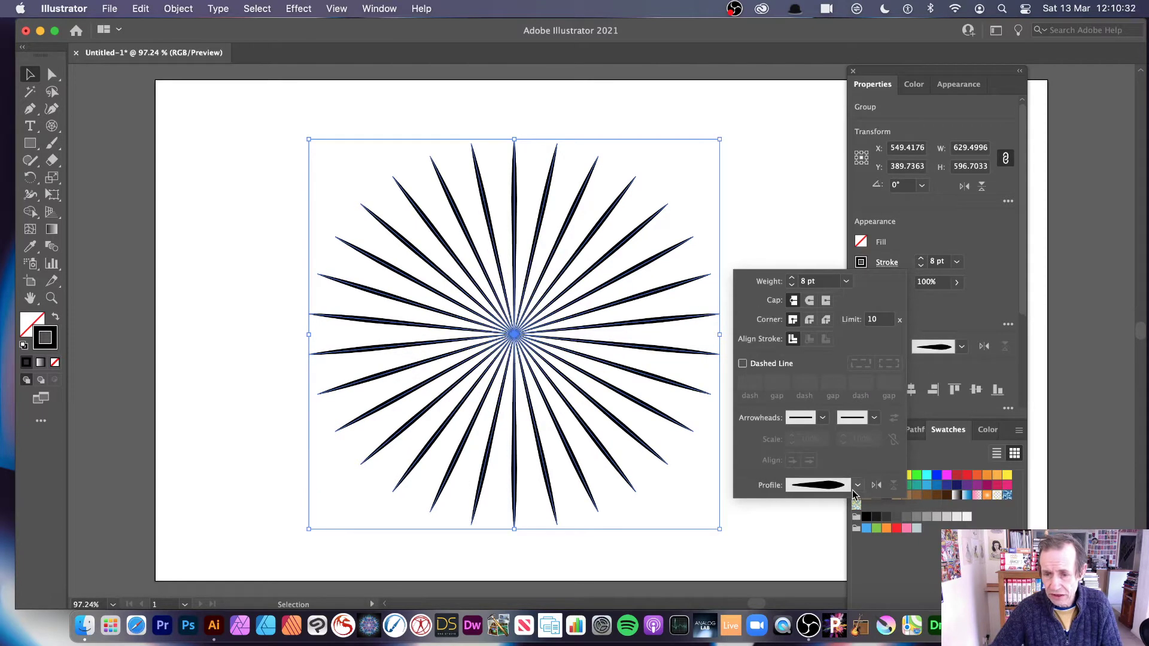
click(857, 486)
click(809, 462)
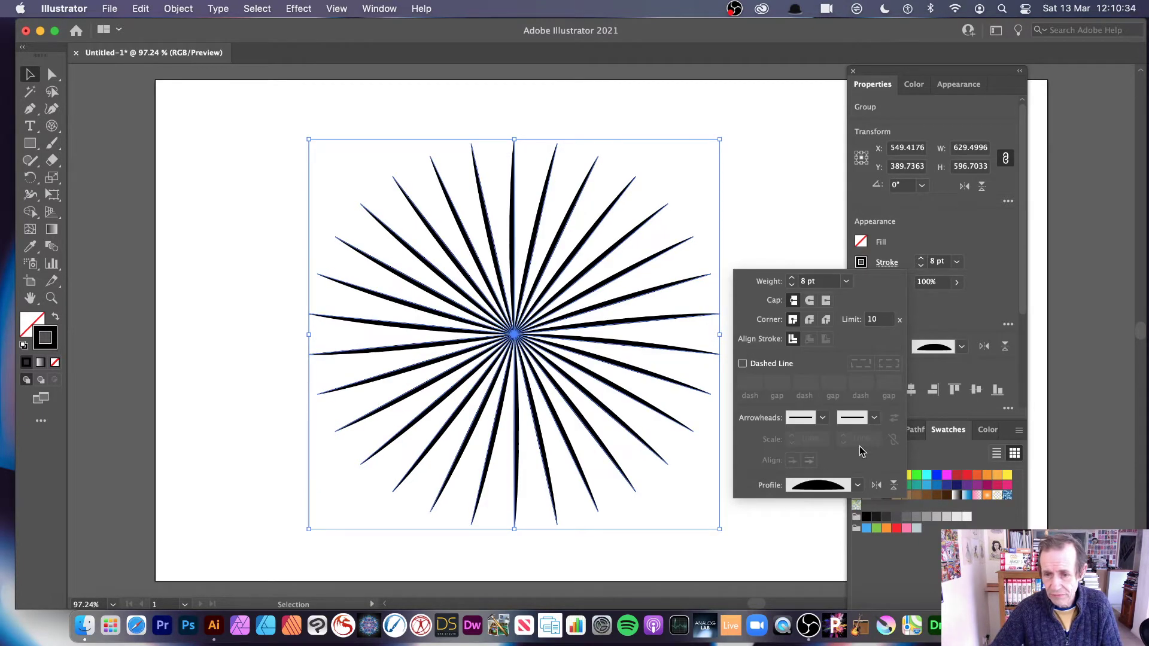
click(857, 485)
click(810, 362)
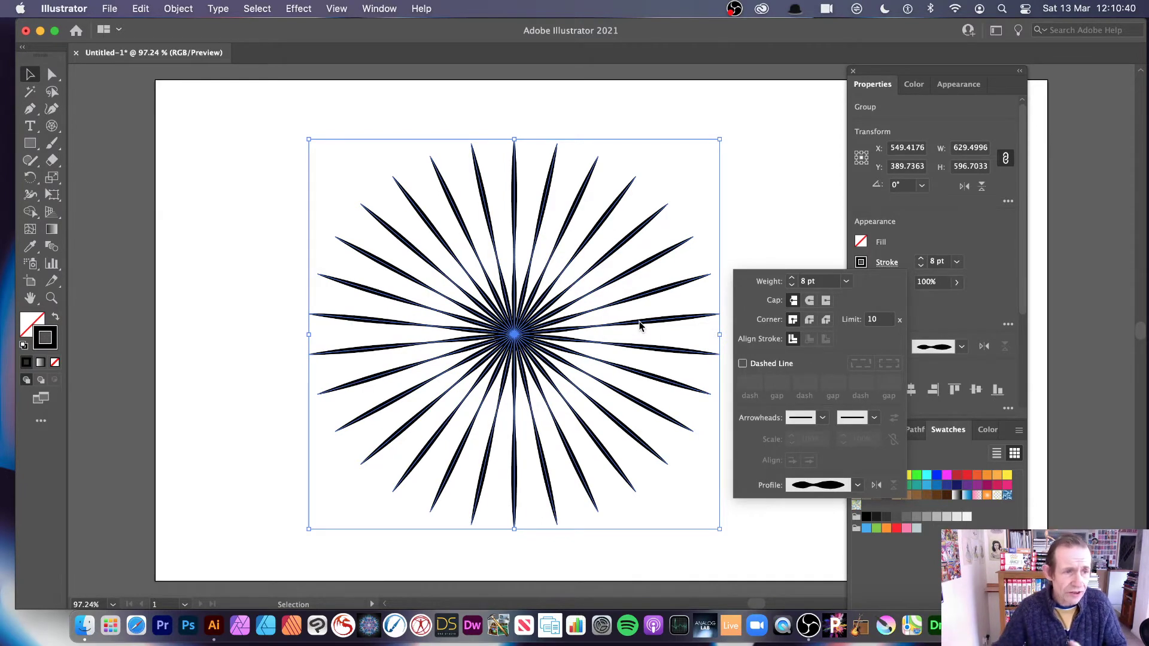
Enter the starburst group, narrow one spoke with the Width tool, then undo it
key(Escape)
click(30, 196)
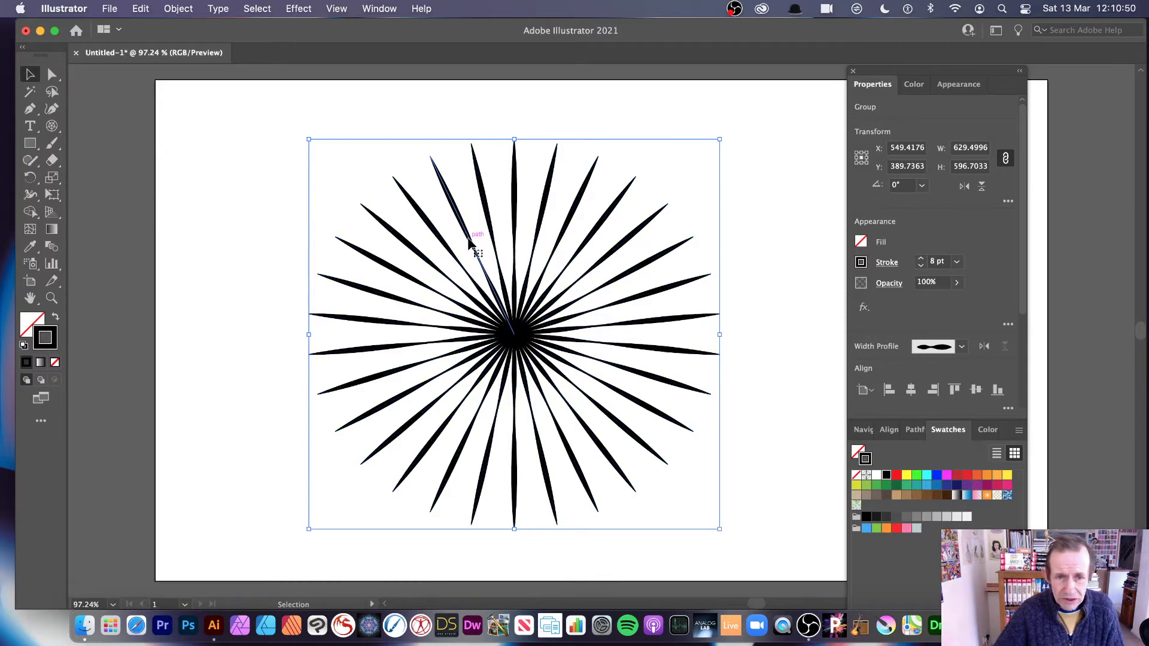
double_click(468, 242)
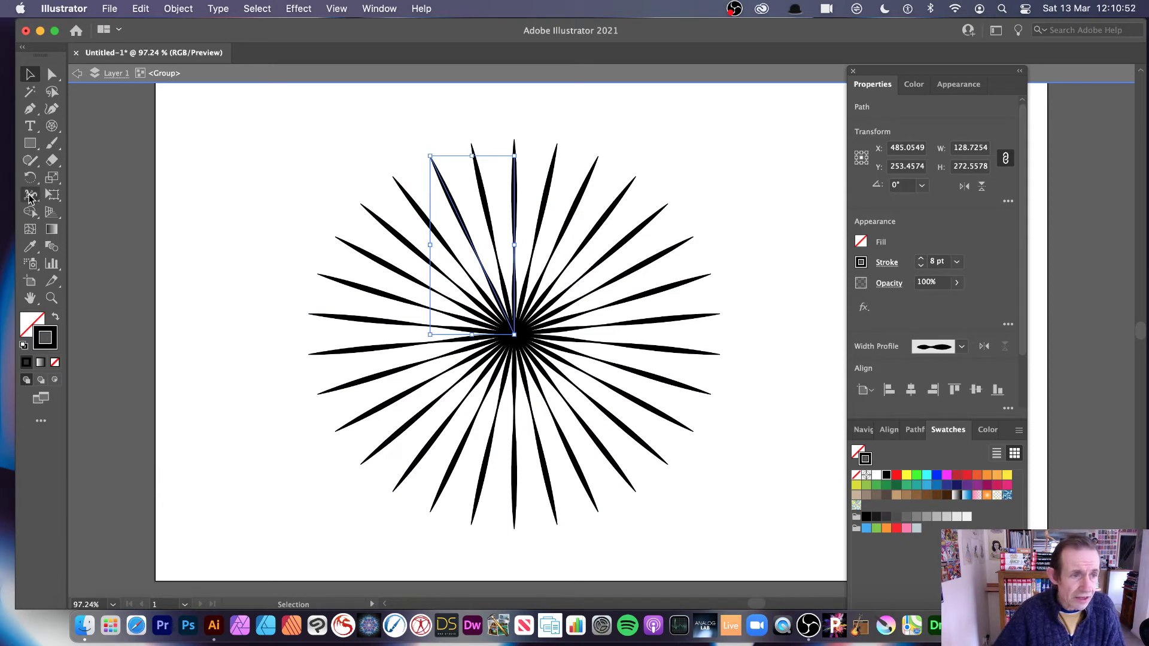
click(31, 195)
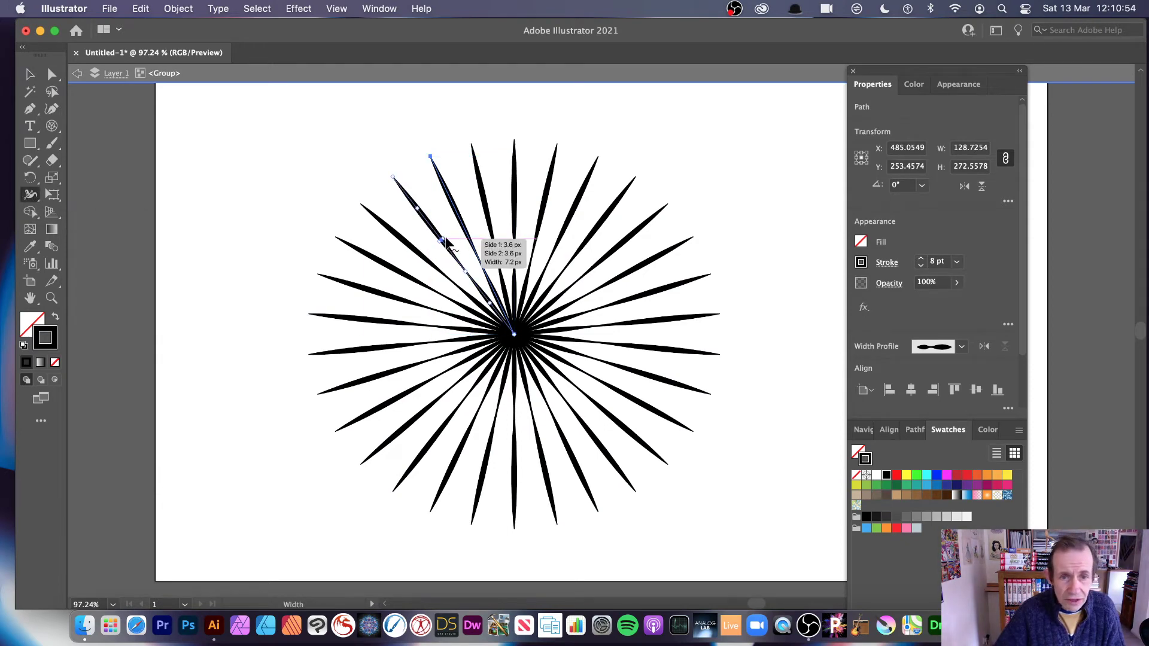
drag(477, 243, 479, 249)
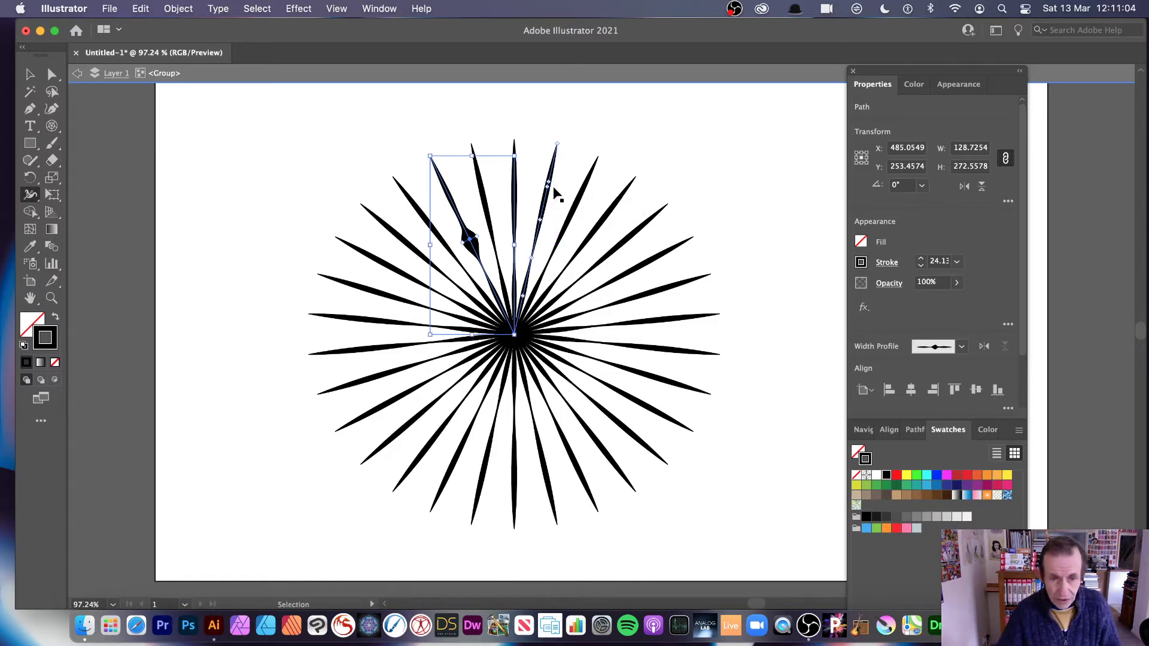
key(super+z)
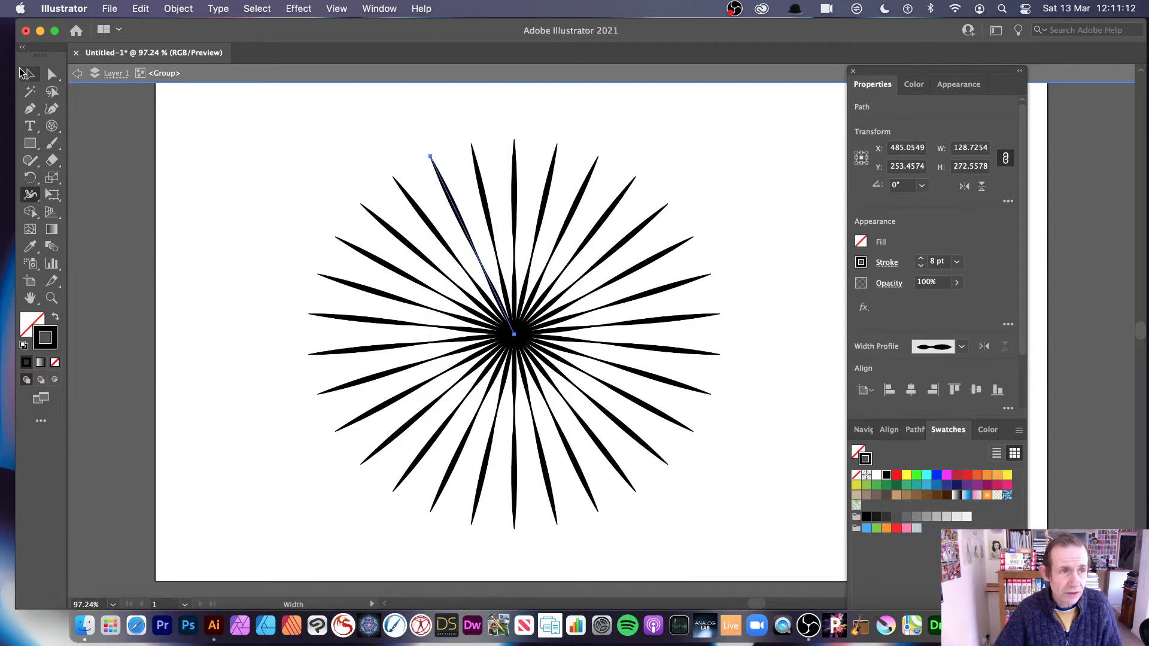
Delete all but one spoke and move that lone spoke to the artboard centre
key(v)
drag(455, 218, 173, 182)
drag(282, 134, 748, 551)
key(Delete)
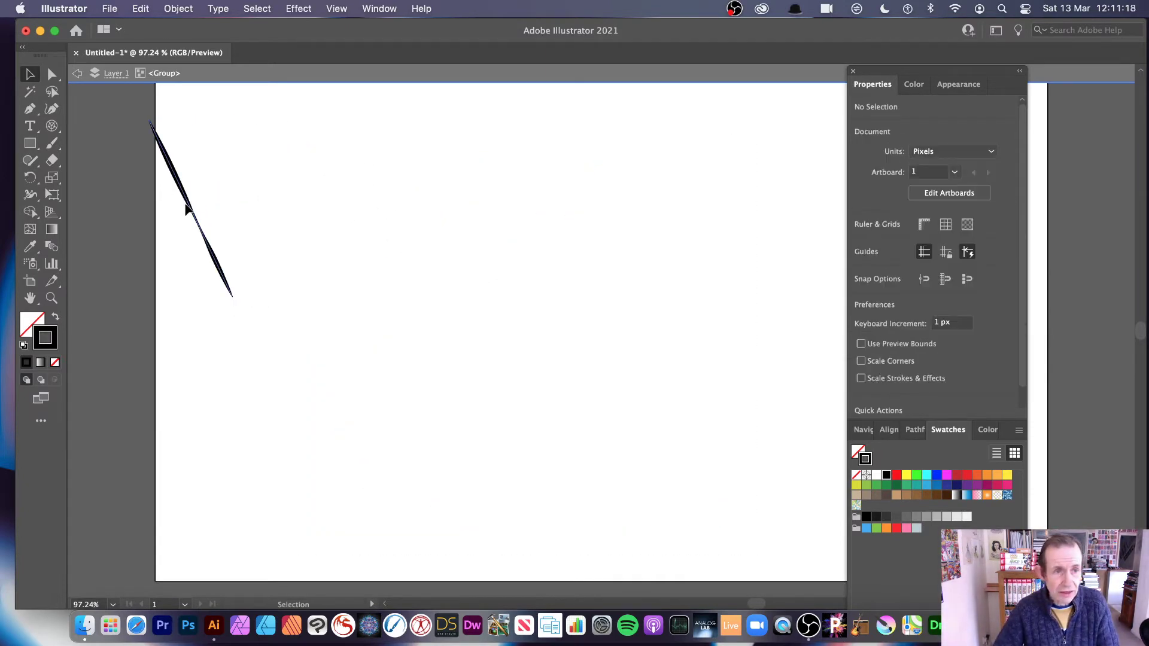
drag(186, 209, 464, 262)
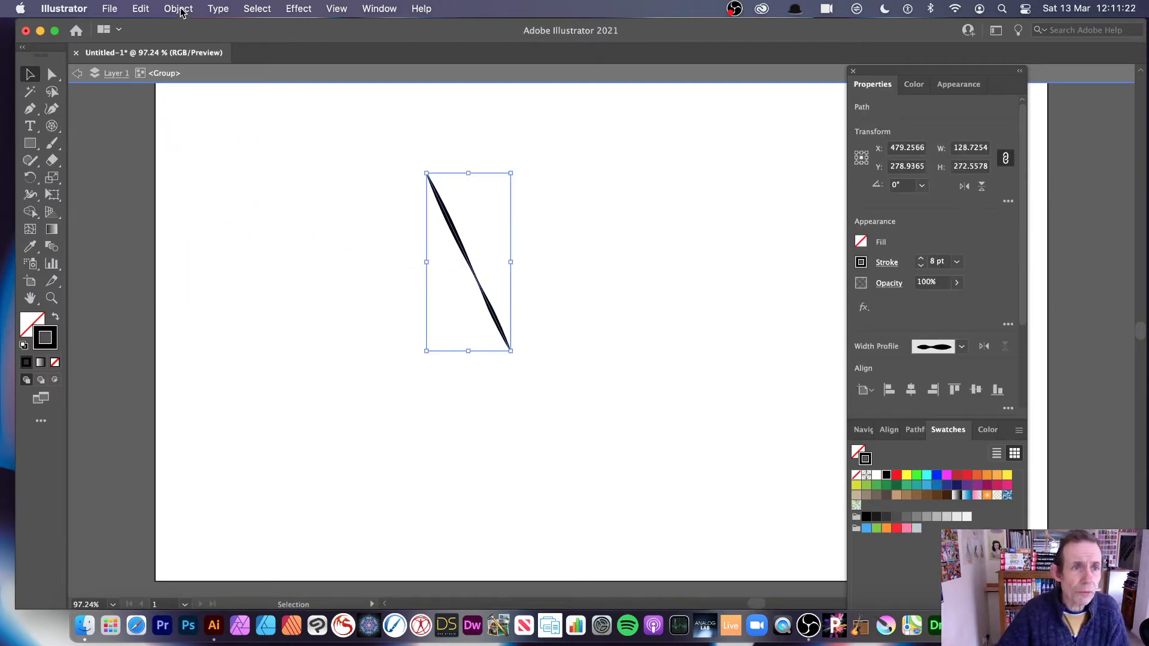
Turn the lone spoke into an Object > Repeat > Radial ring
click(181, 12)
mouse_move(199, 417)
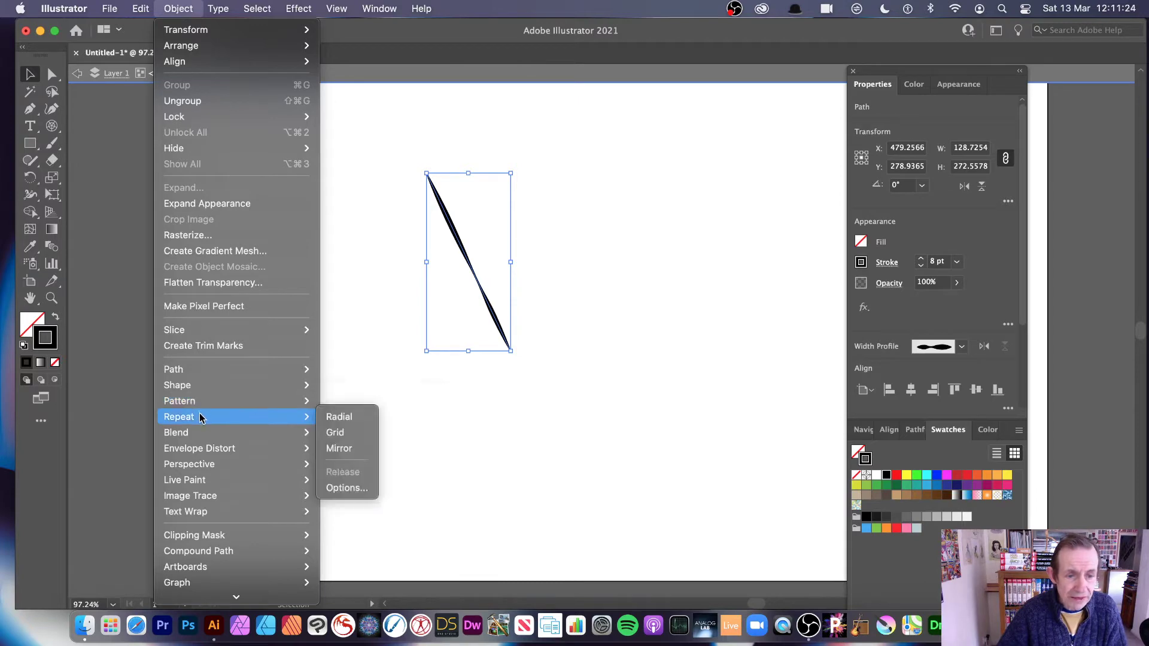
click(352, 417)
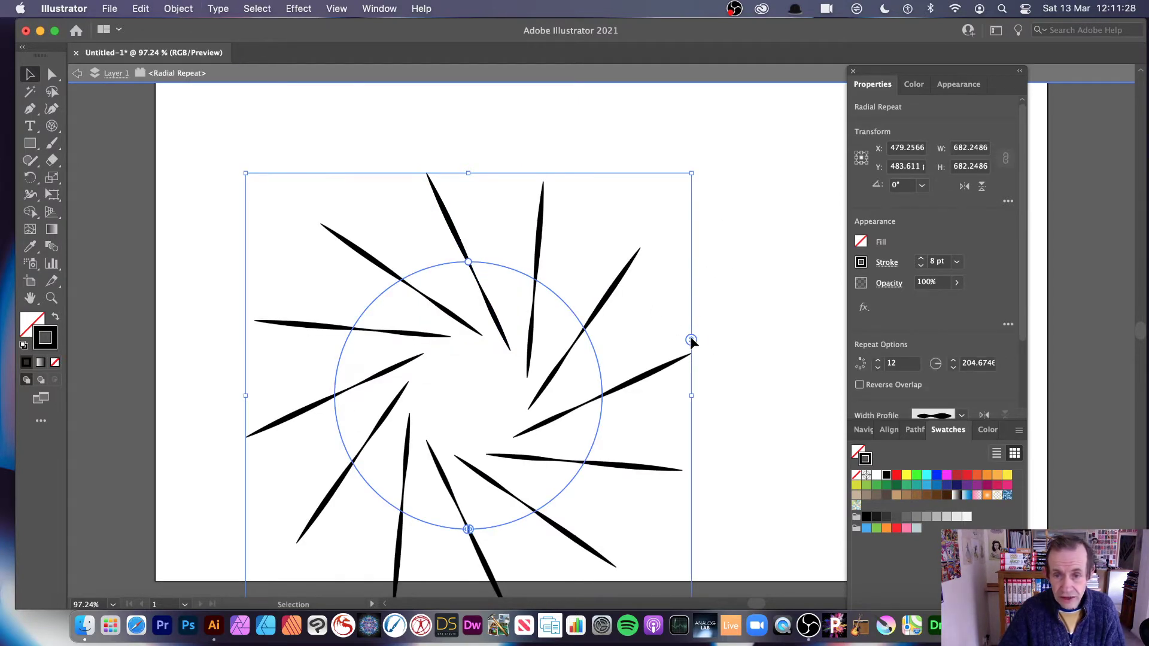
Raise the radial repeat to 28 spokes, rotate the source spoke outward, and apply an elliptical width profile
drag(691, 339, 687, 228)
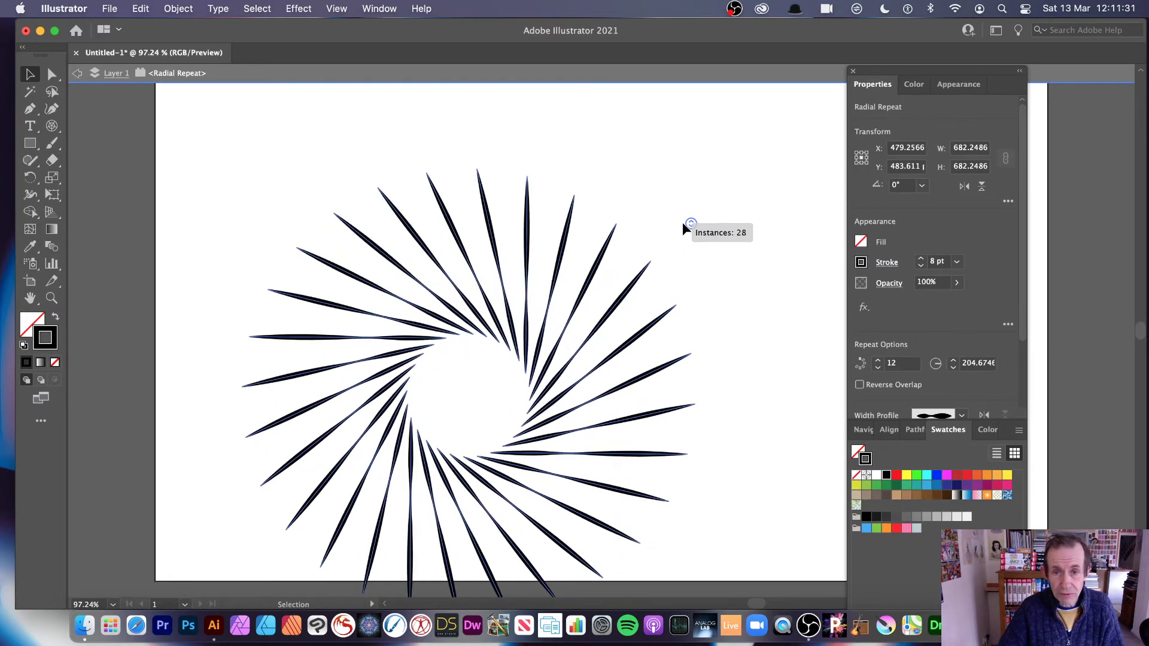
double_click(595, 275)
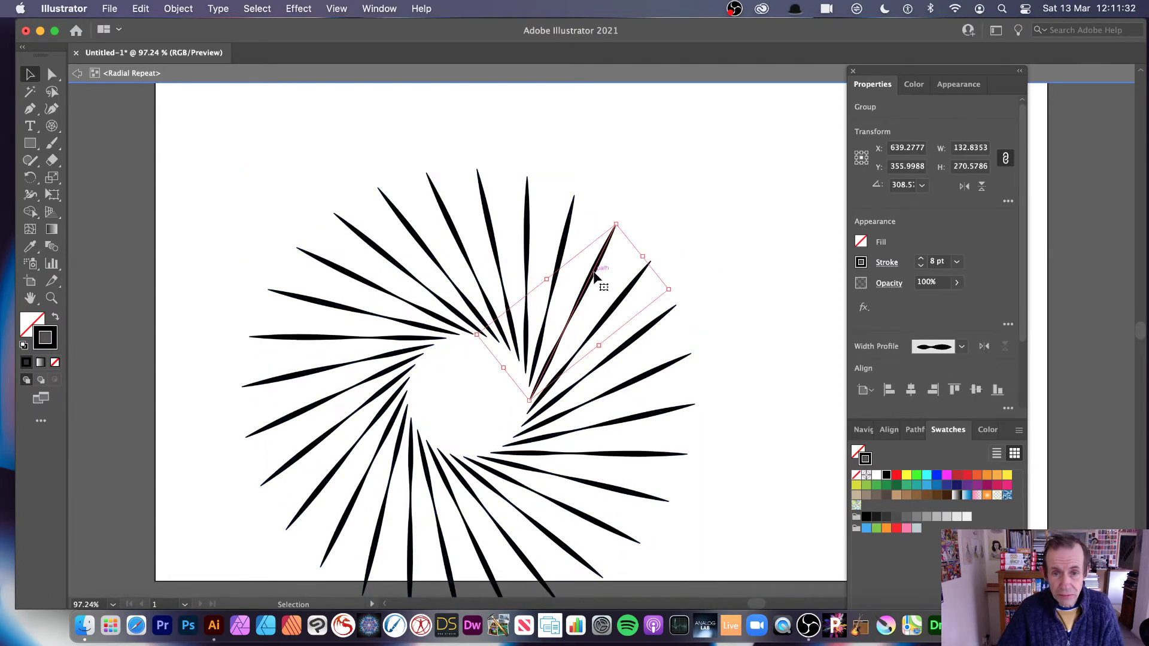
click(623, 216)
click(615, 223)
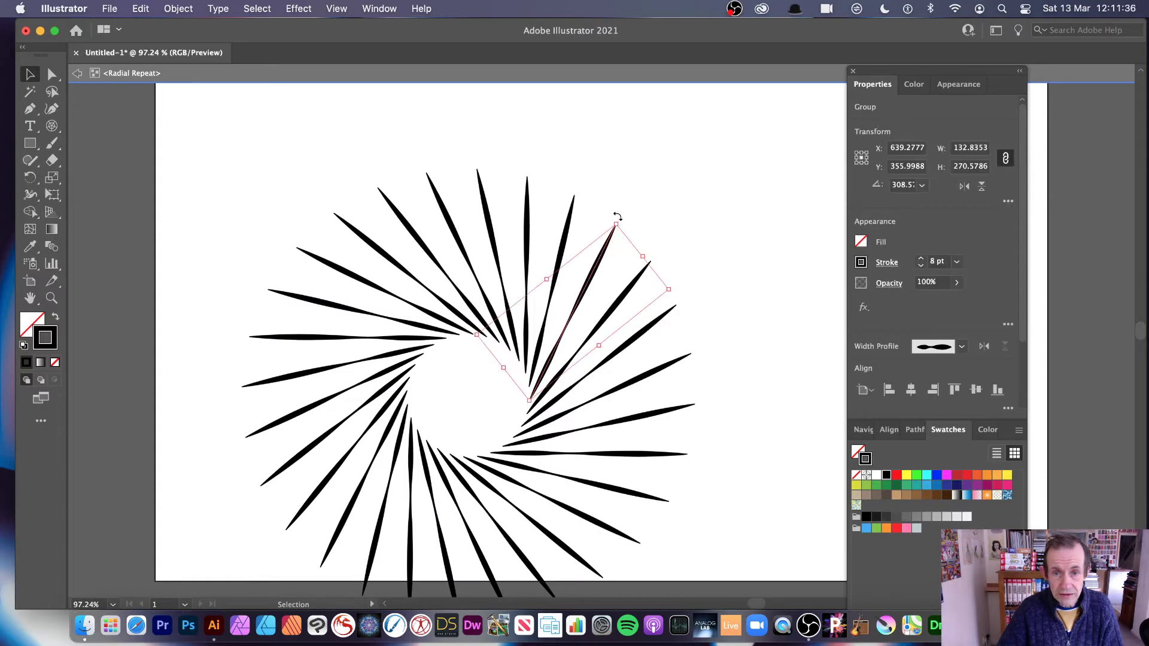
drag(617, 217, 705, 283)
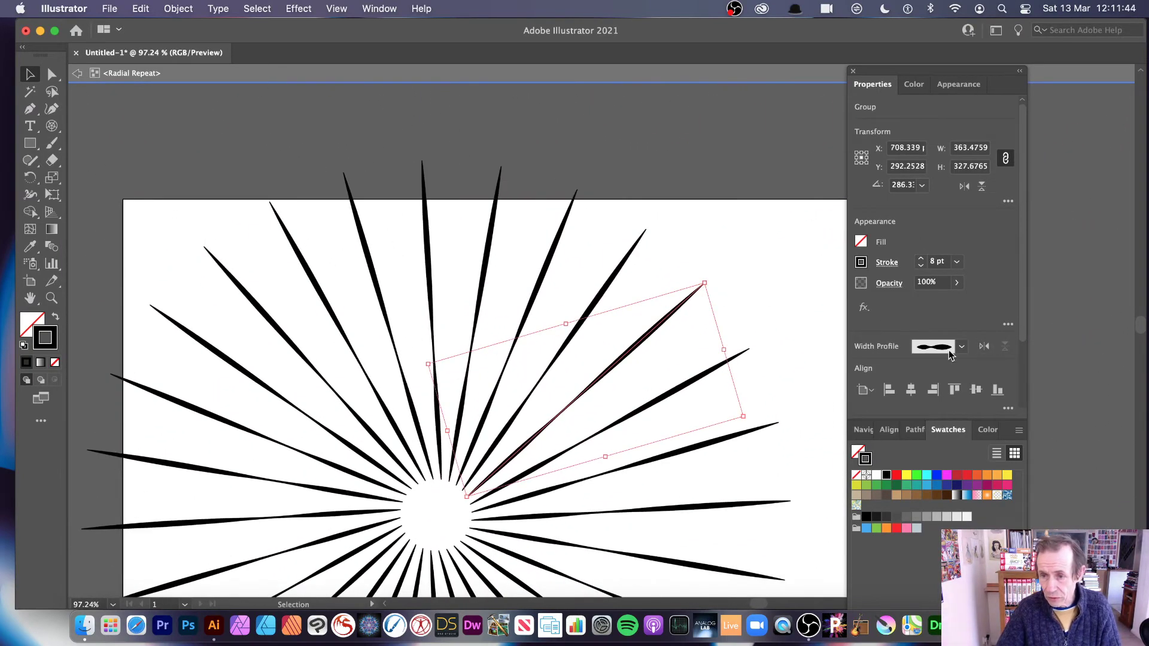
click(960, 347)
click(914, 400)
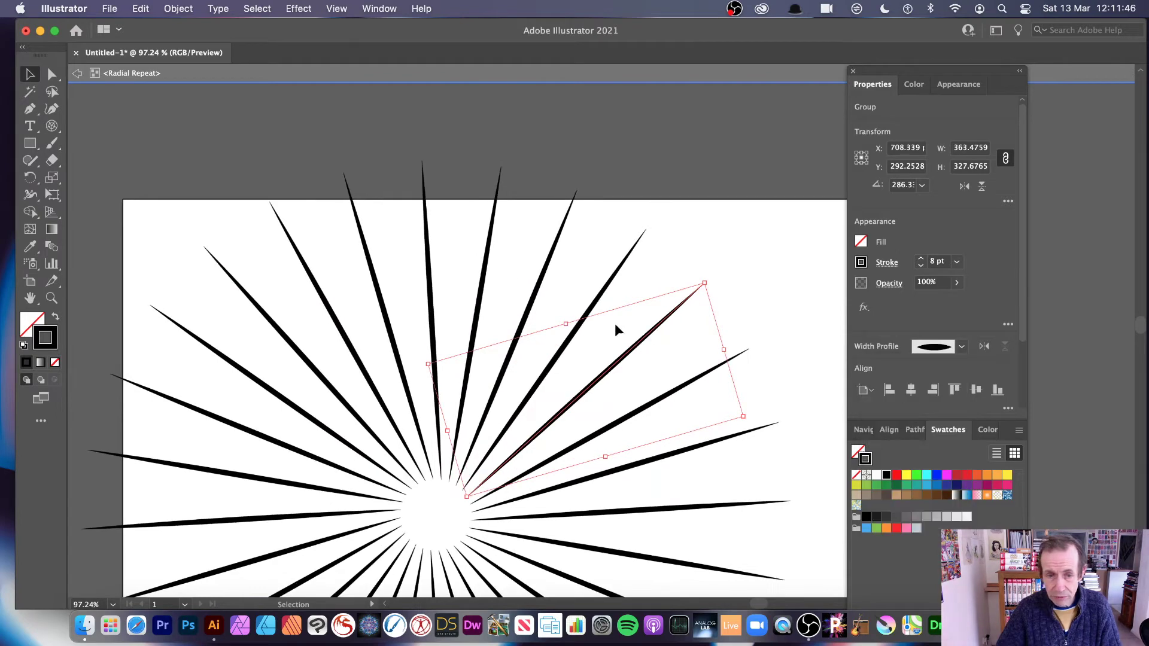
Exit the radial repeat editing and delete the whole spoke ring
click(78, 74)
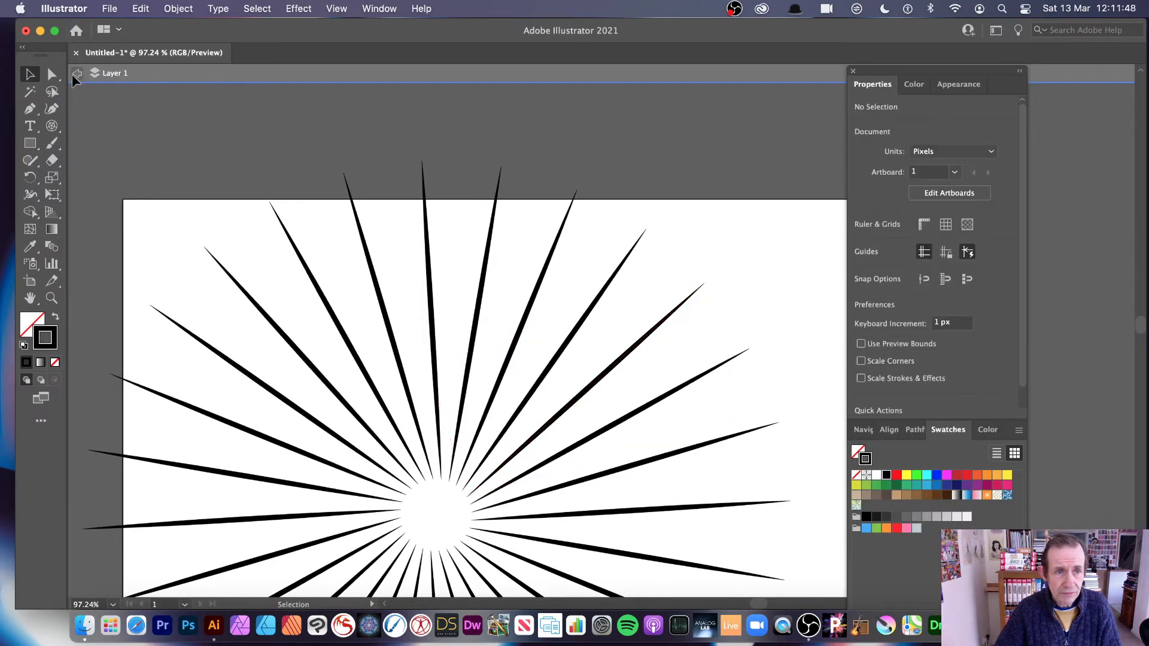
click(78, 75)
click(436, 346)
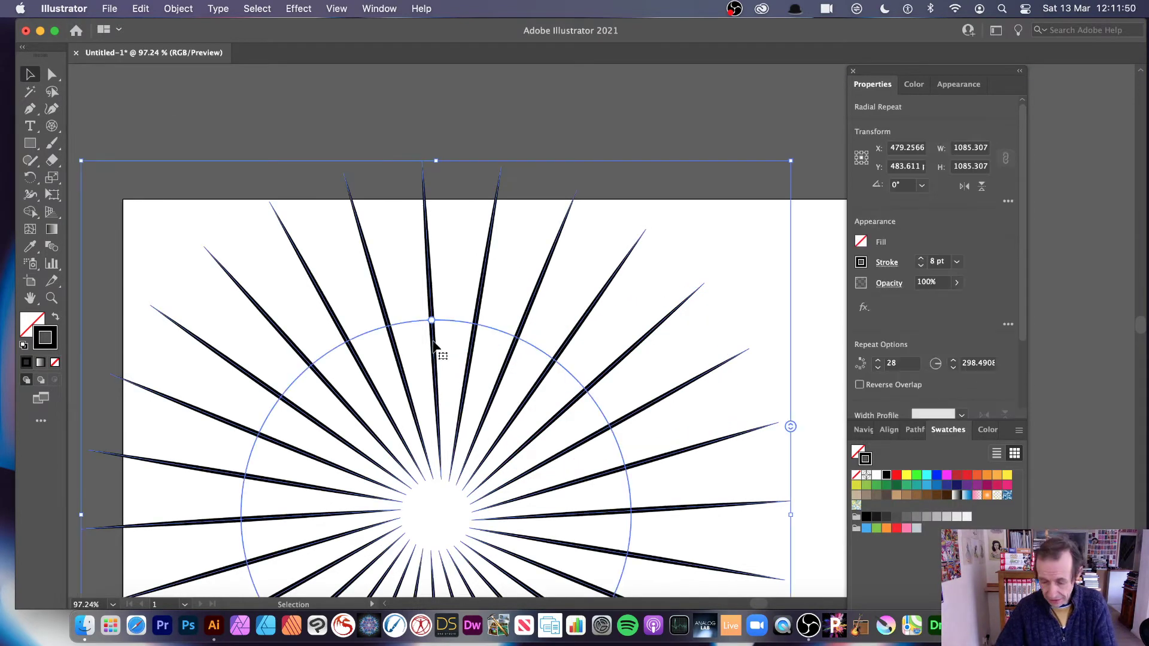
key(Delete)
Draw a new polar grid at the artboard centre with a 5 pt stroke
click(30, 298)
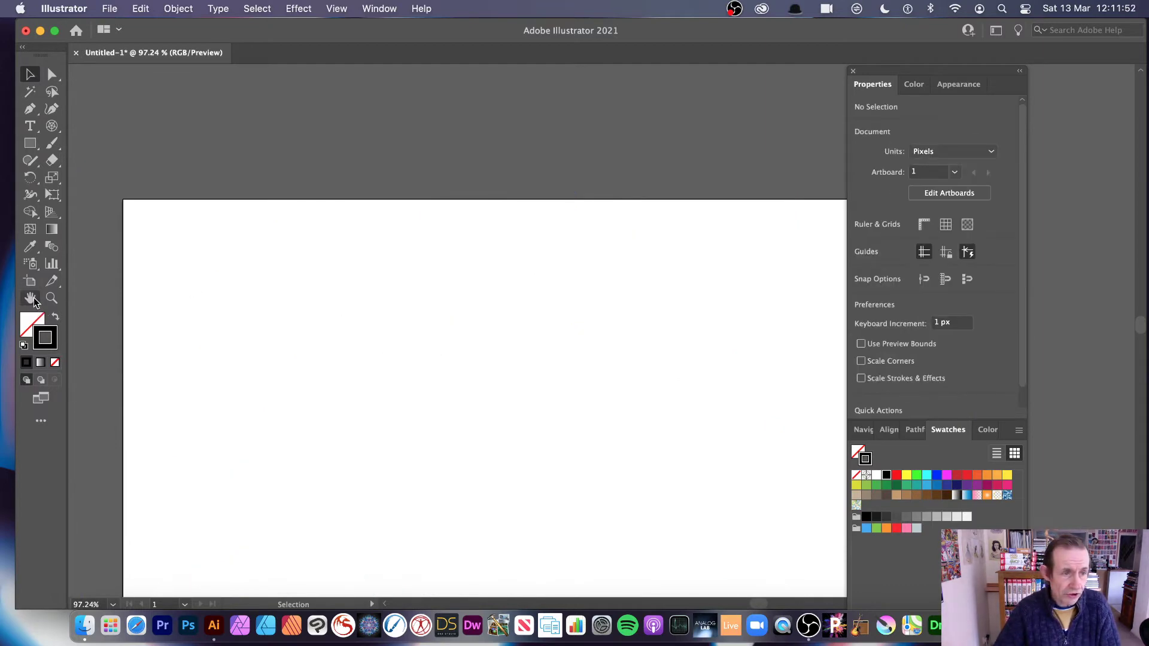
drag(398, 389, 408, 257)
click(51, 126)
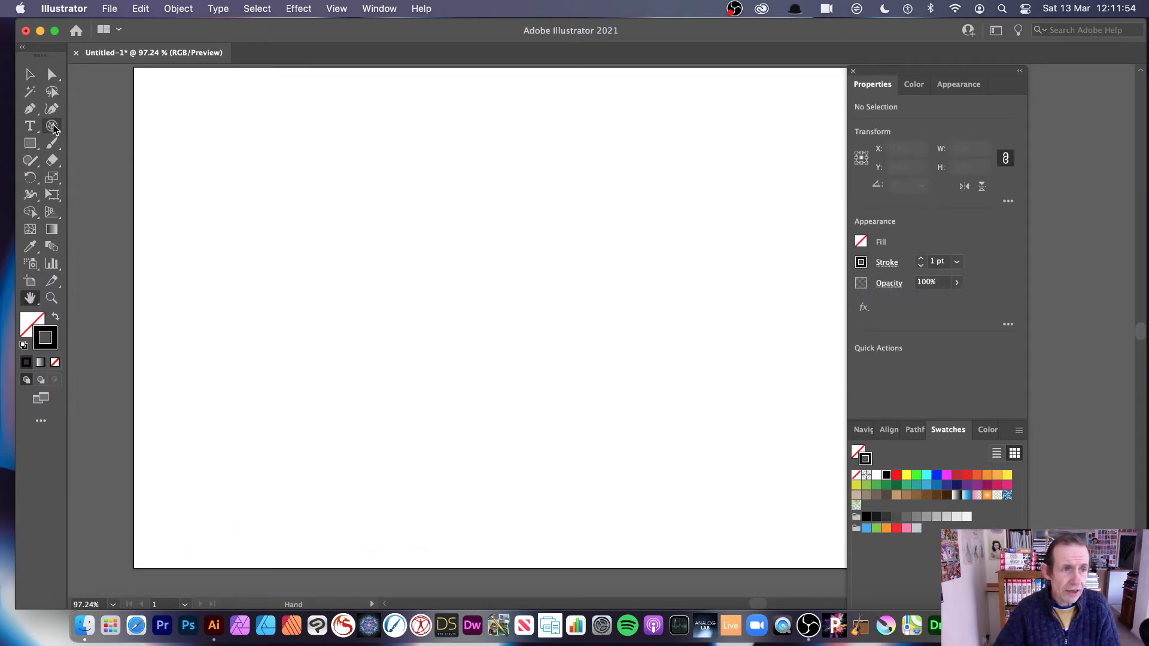
mouse_move(284, 146)
mouse_down()
mouse_move(517, 402)
mouse_move(678, 518)
mouse_up()
click(955, 264)
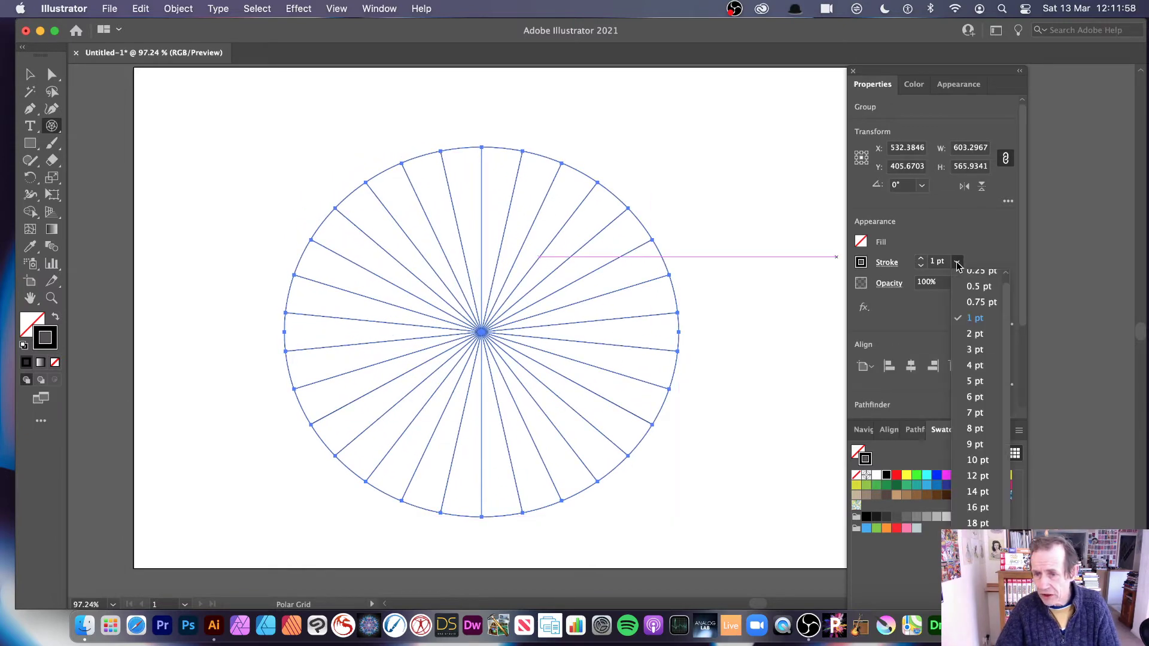
click(997, 382)
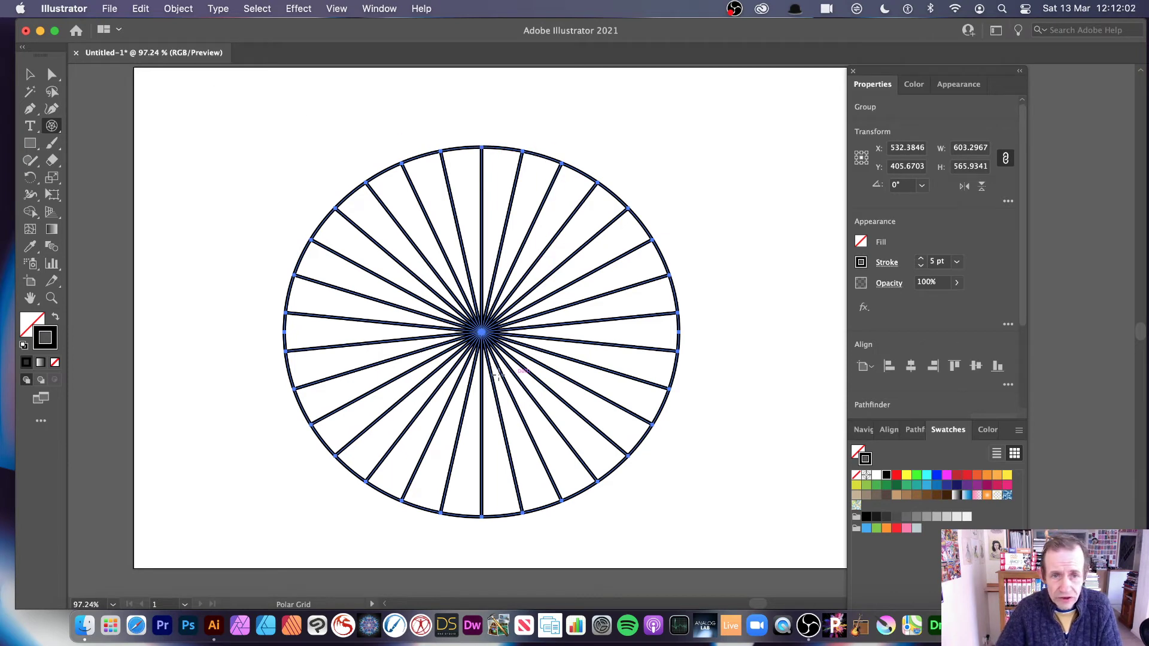
Ungroup the grid and delete its outer circle
click(178, 9)
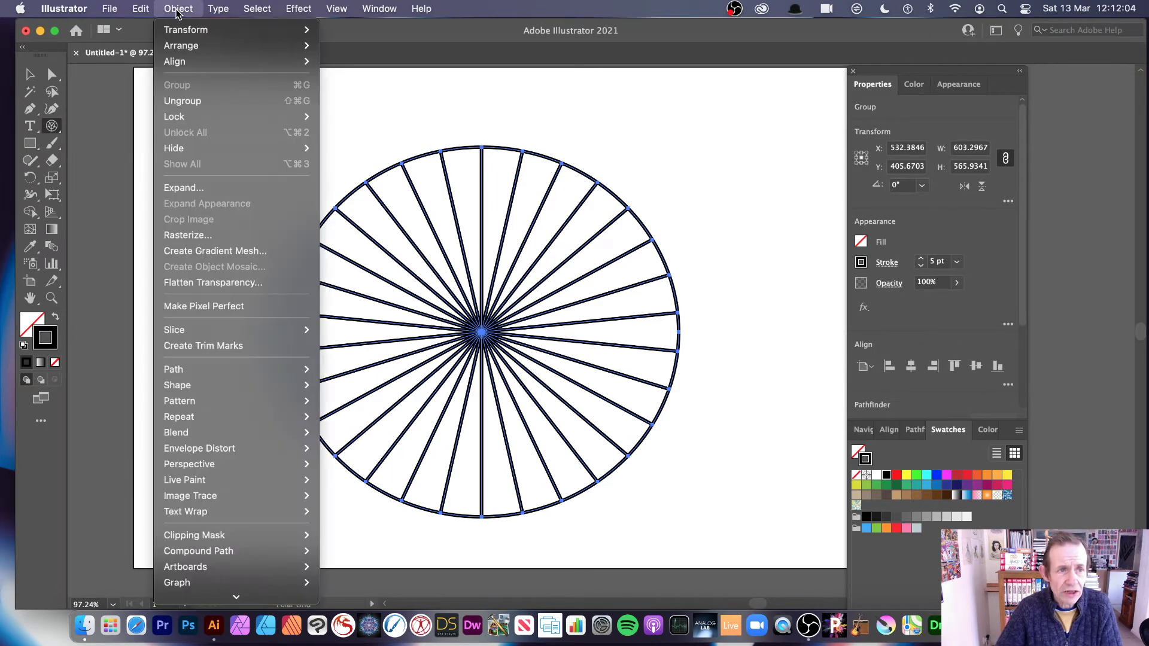
click(190, 102)
key(v)
click(424, 126)
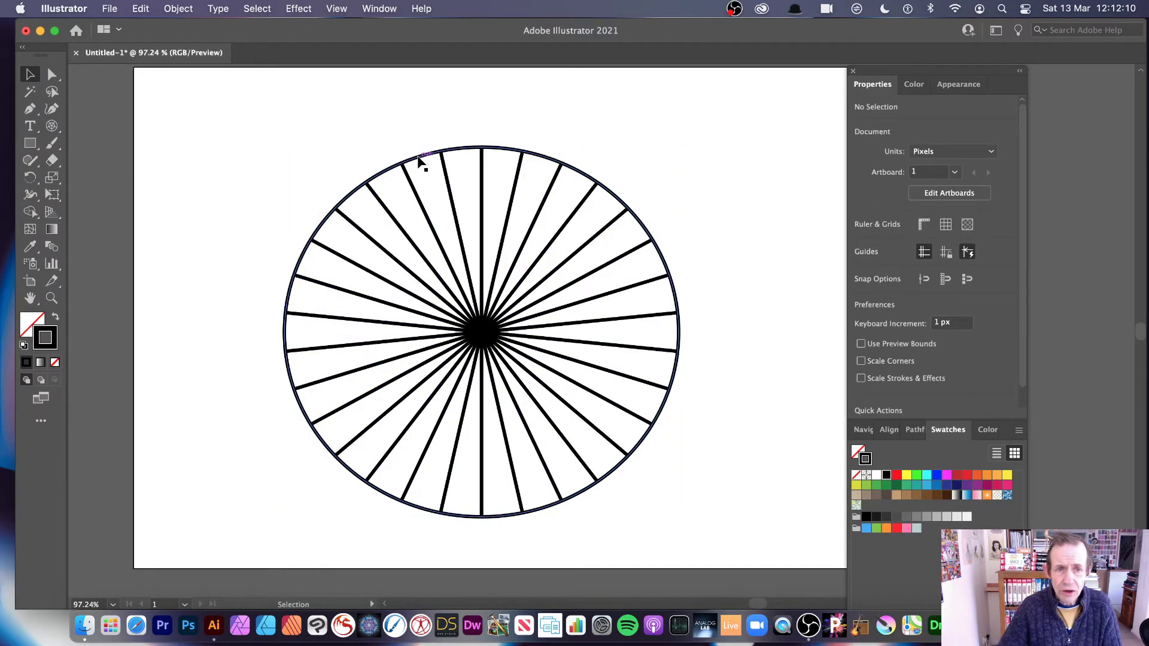
drag(413, 159, 331, 131)
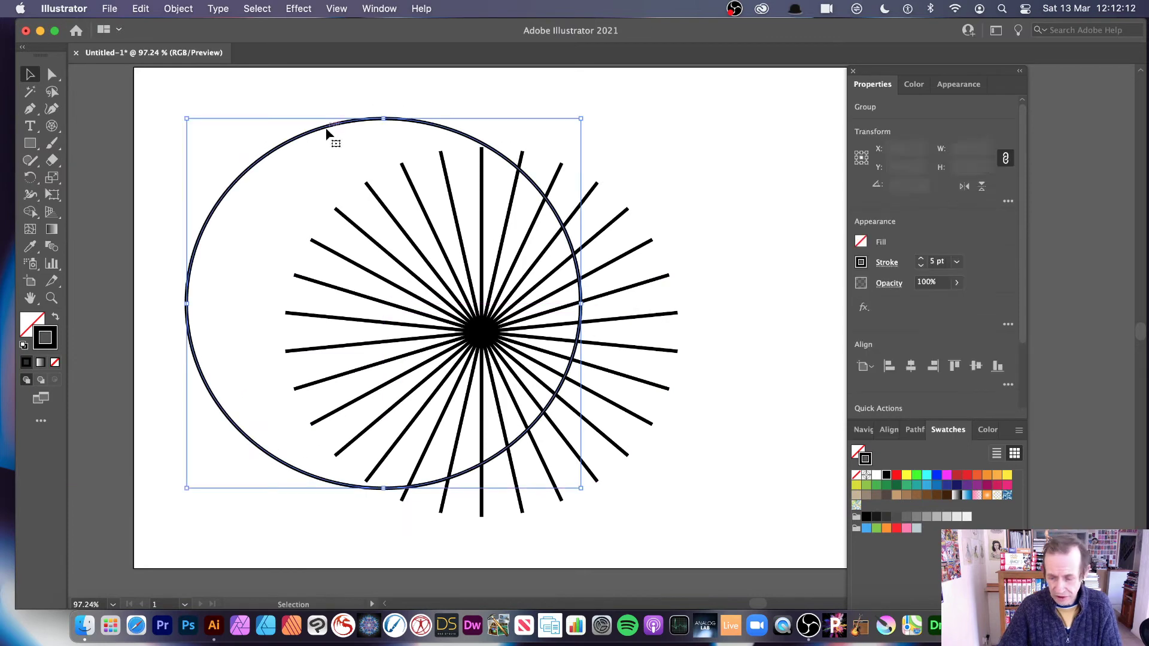
key(Delete)
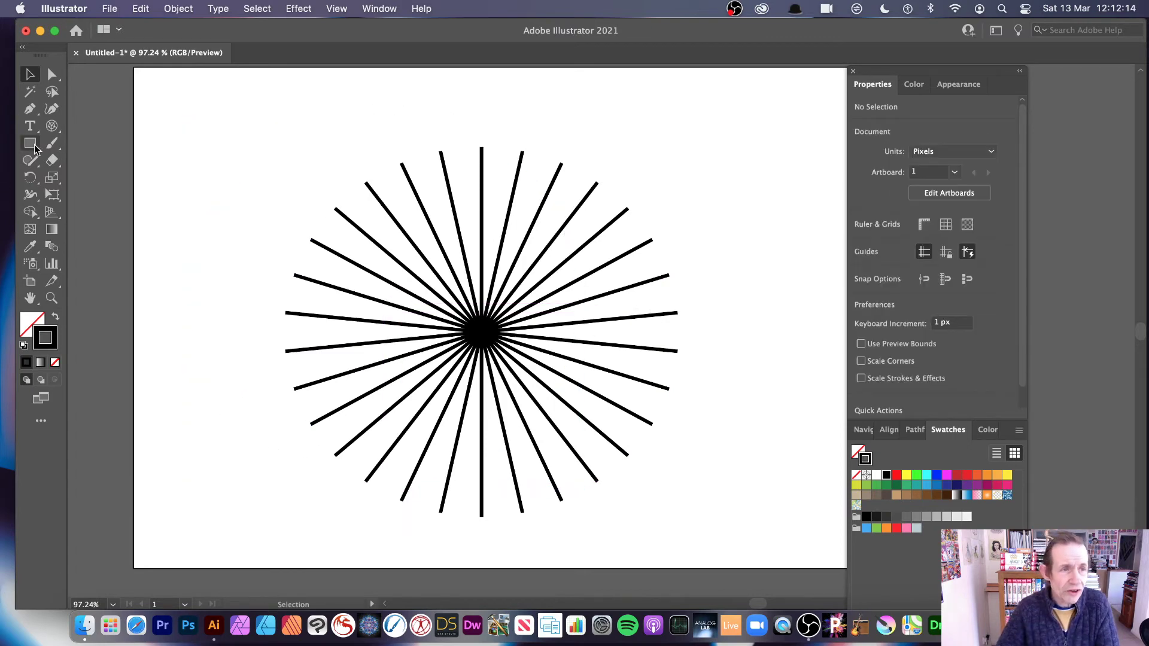
Confirm the polar grid settings and ungroup the starburst into separate spokes
double_click(52, 125)
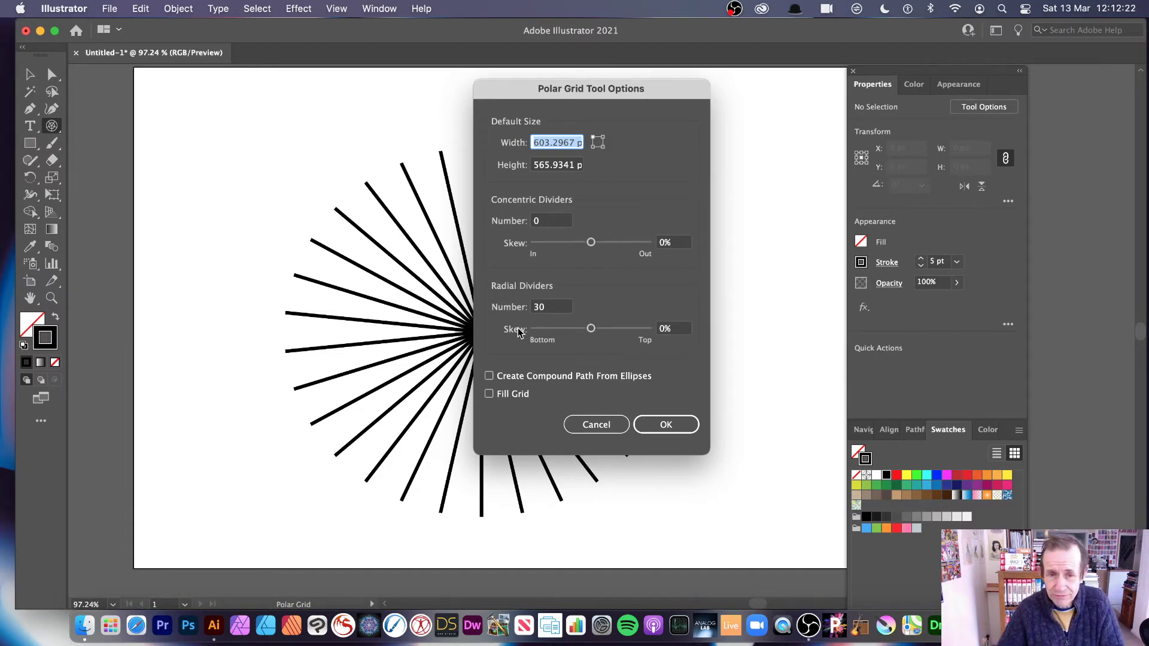
click(666, 424)
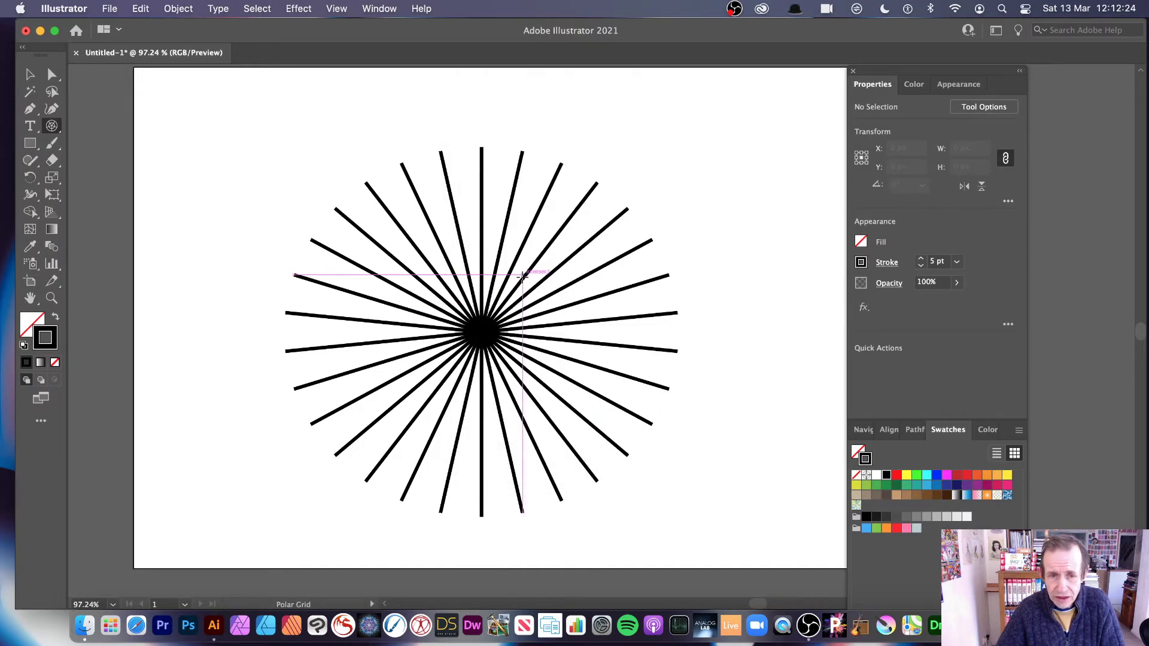
click(30, 74)
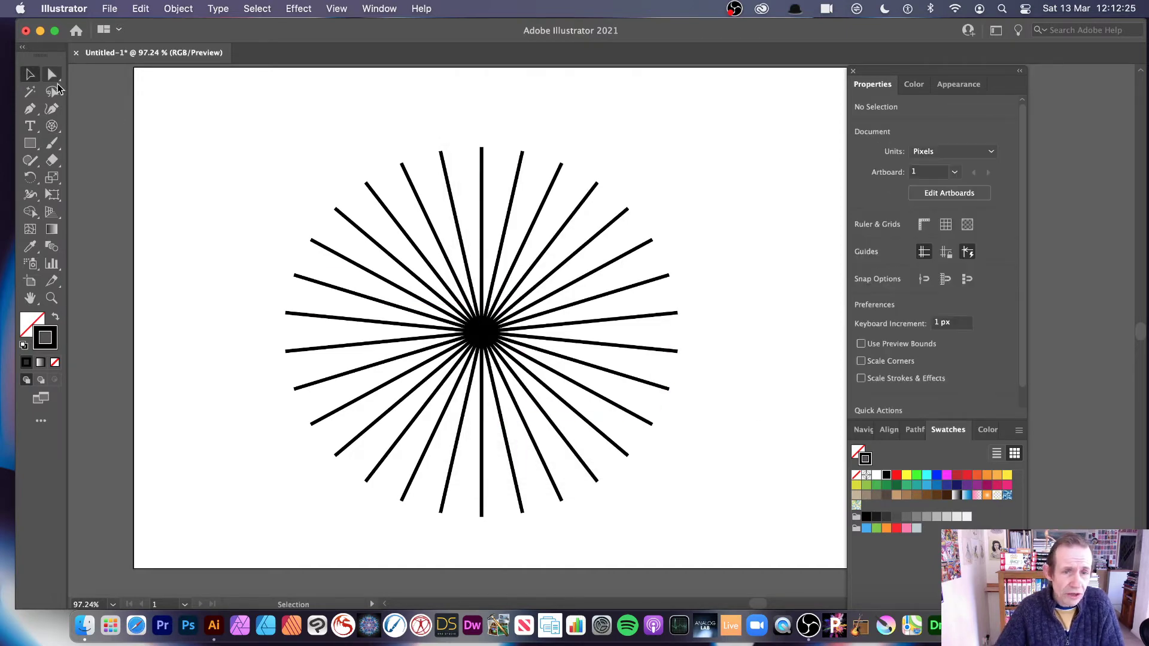
click(486, 249)
click(178, 8)
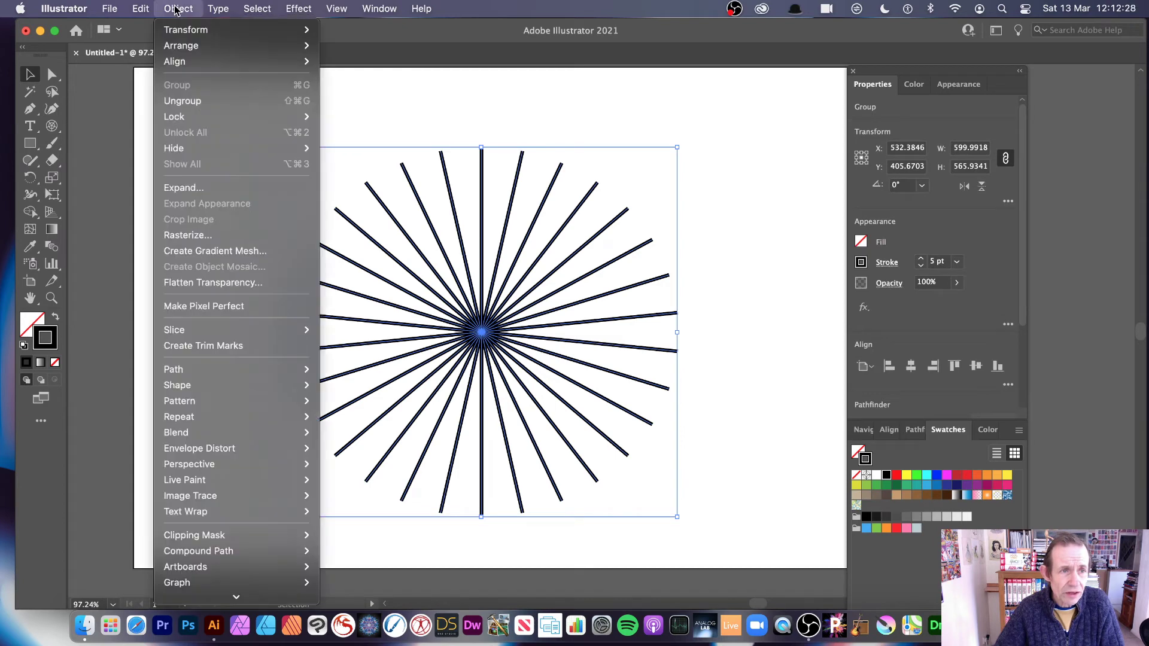
click(204, 101)
Delete two individual spokes, one near the top and one lower down
click(437, 101)
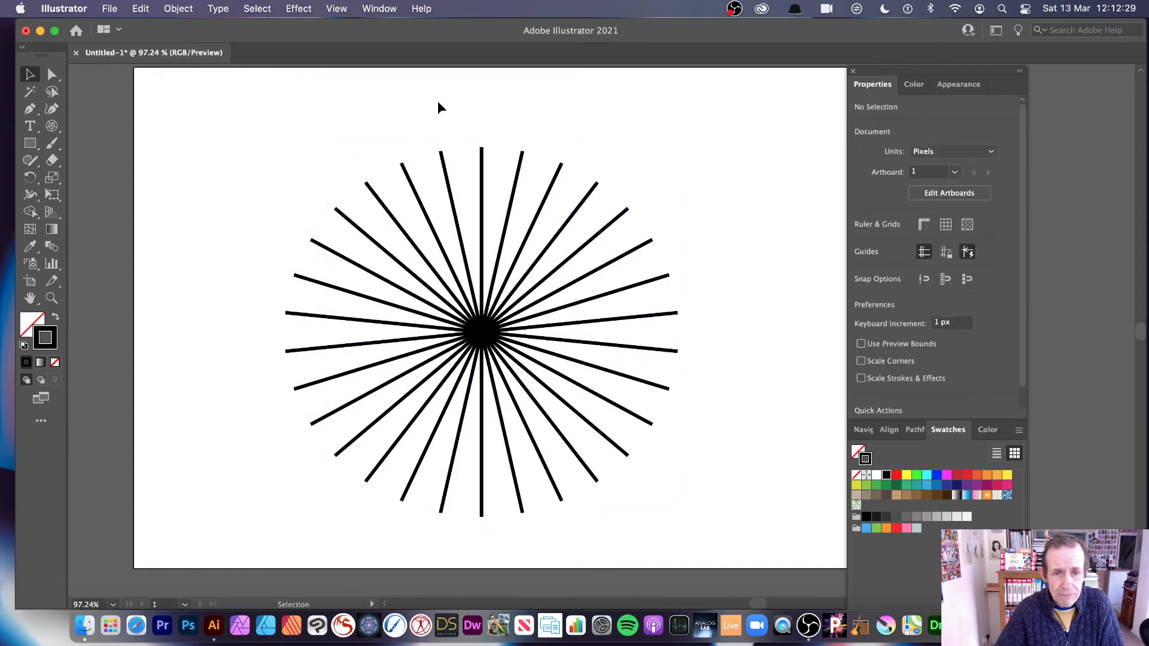
click(460, 238)
key(Delete)
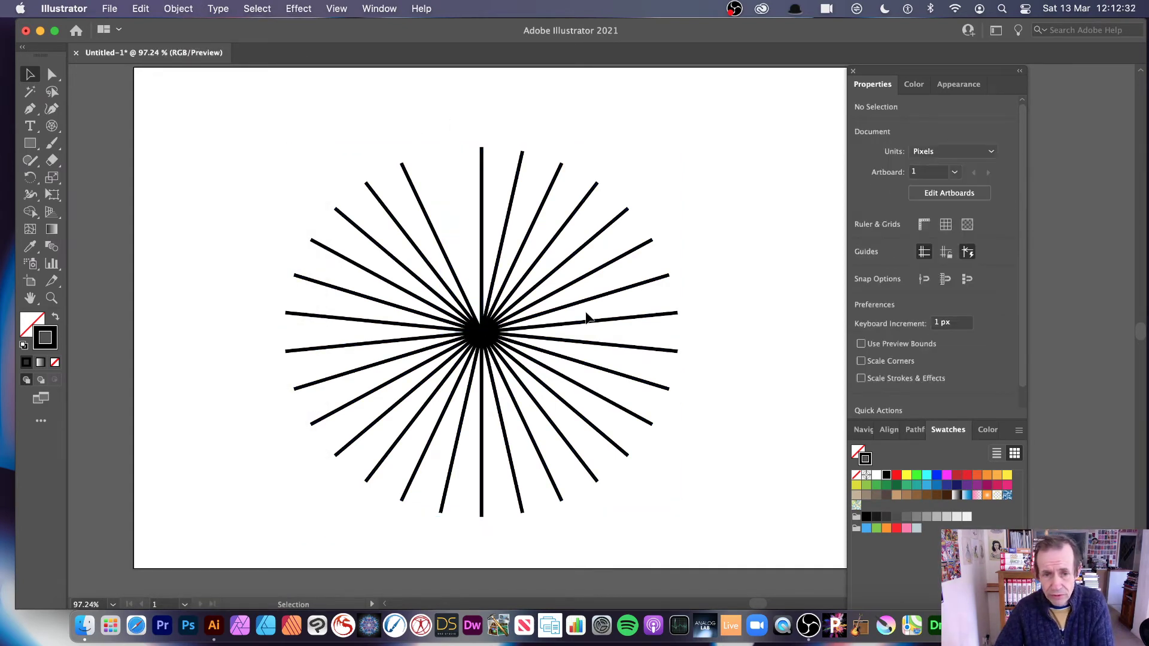
click(589, 426)
key(Delete)
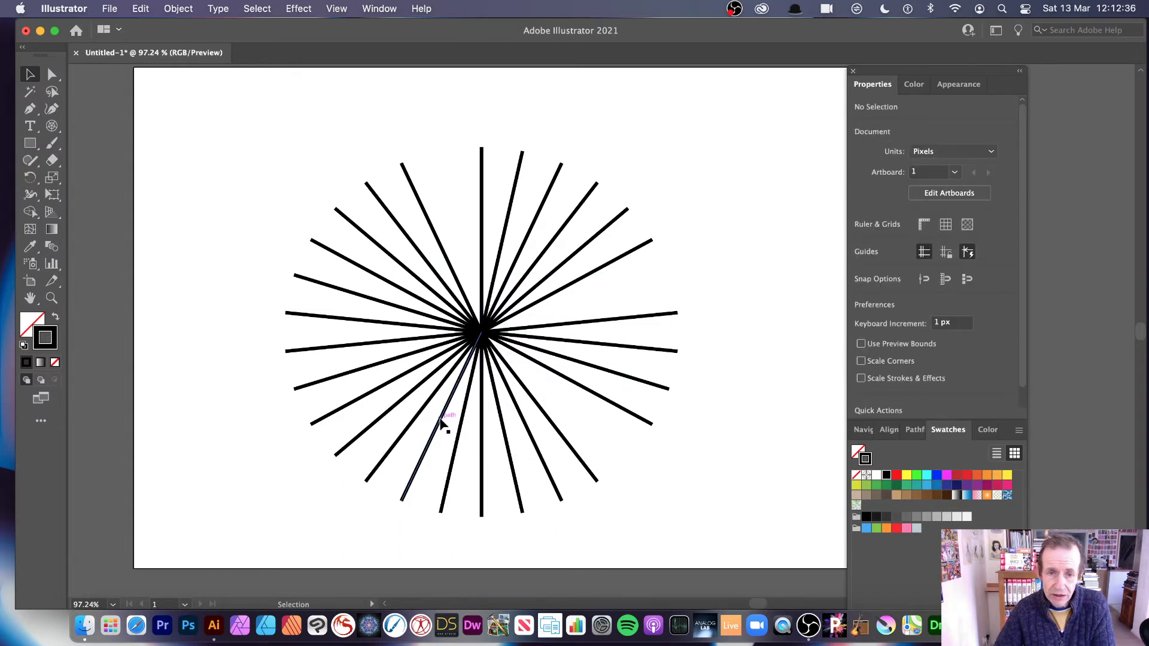
click(575, 410)
Give the spoke left of the vertical one a red stroke
shift+click(598, 295)
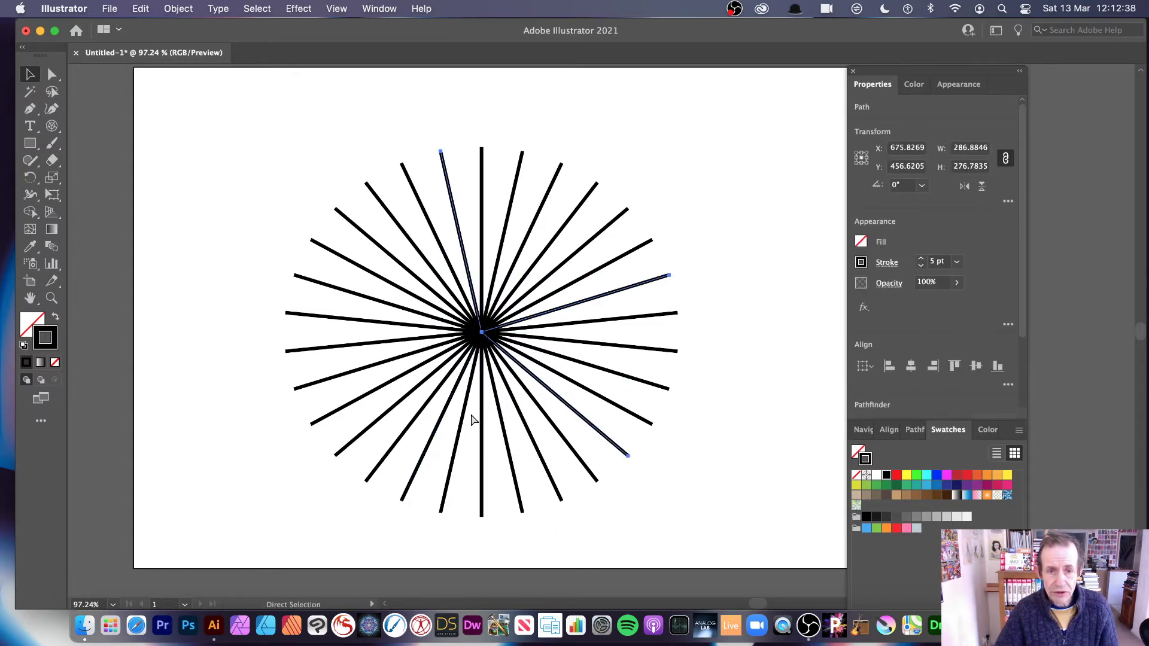
shift+click(453, 187)
click(400, 133)
drag(436, 161, 487, 186)
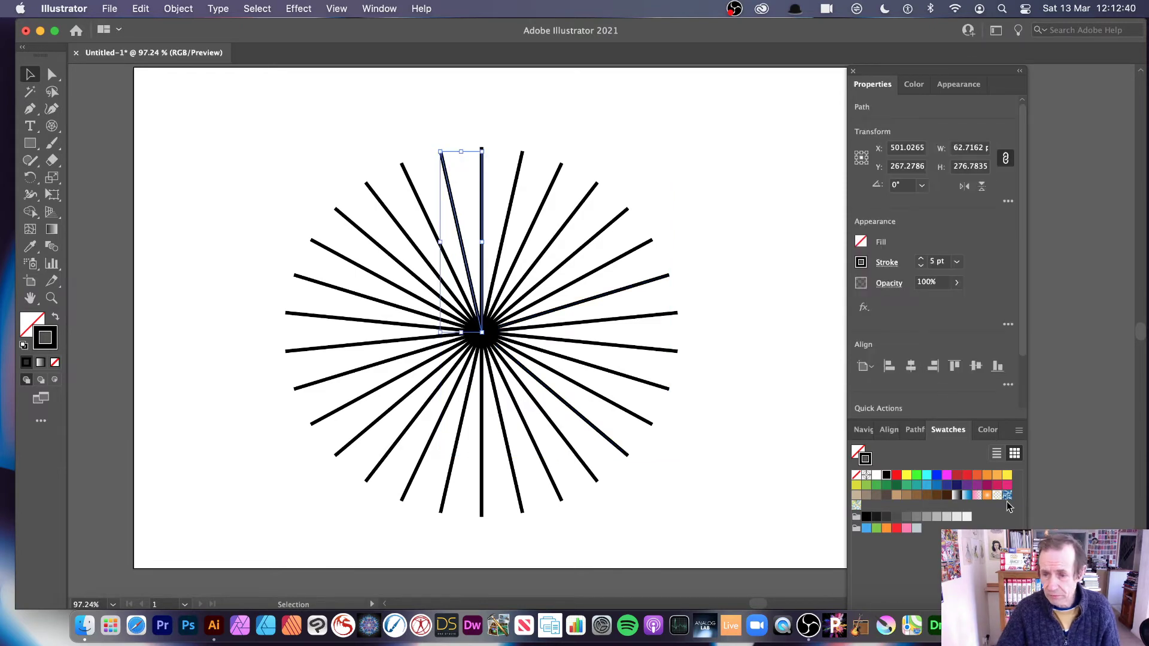
click(864, 267)
click(744, 313)
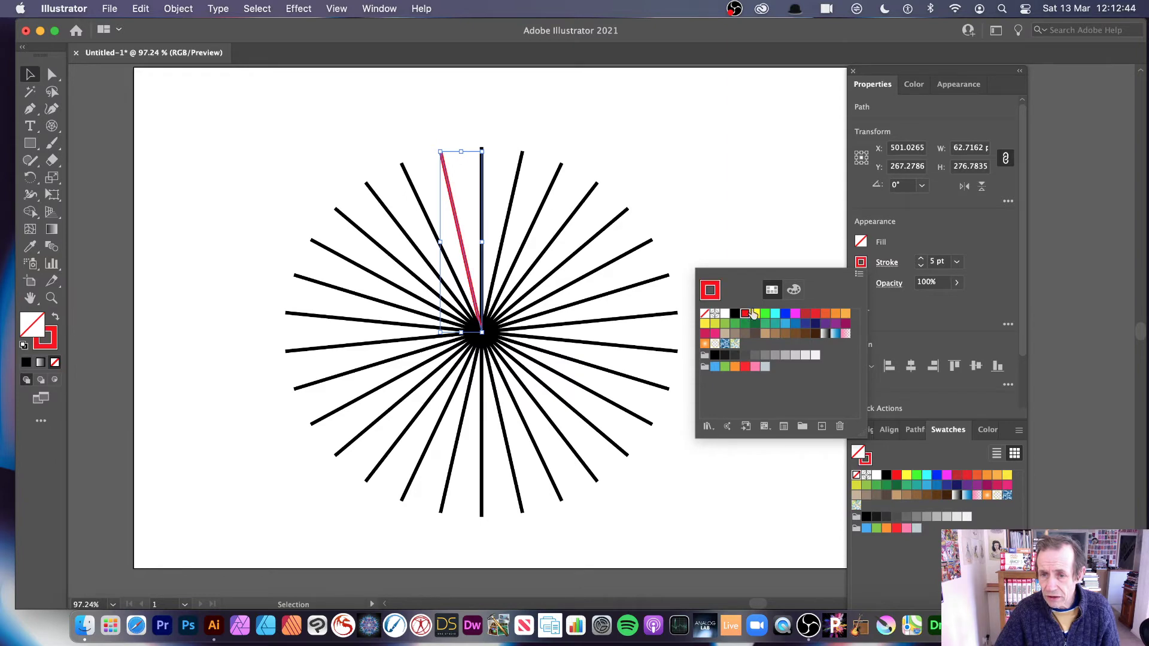
click(537, 239)
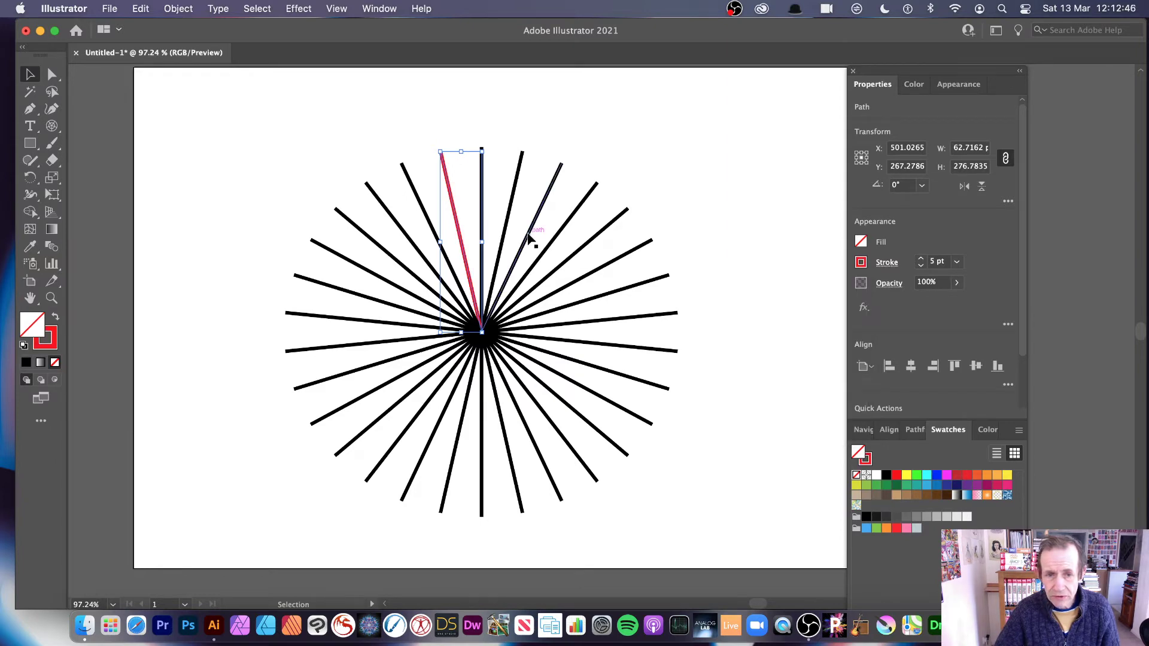
Colour the spoke right of the vertical one green and a lower-right spoke red
click(527, 237)
click(866, 265)
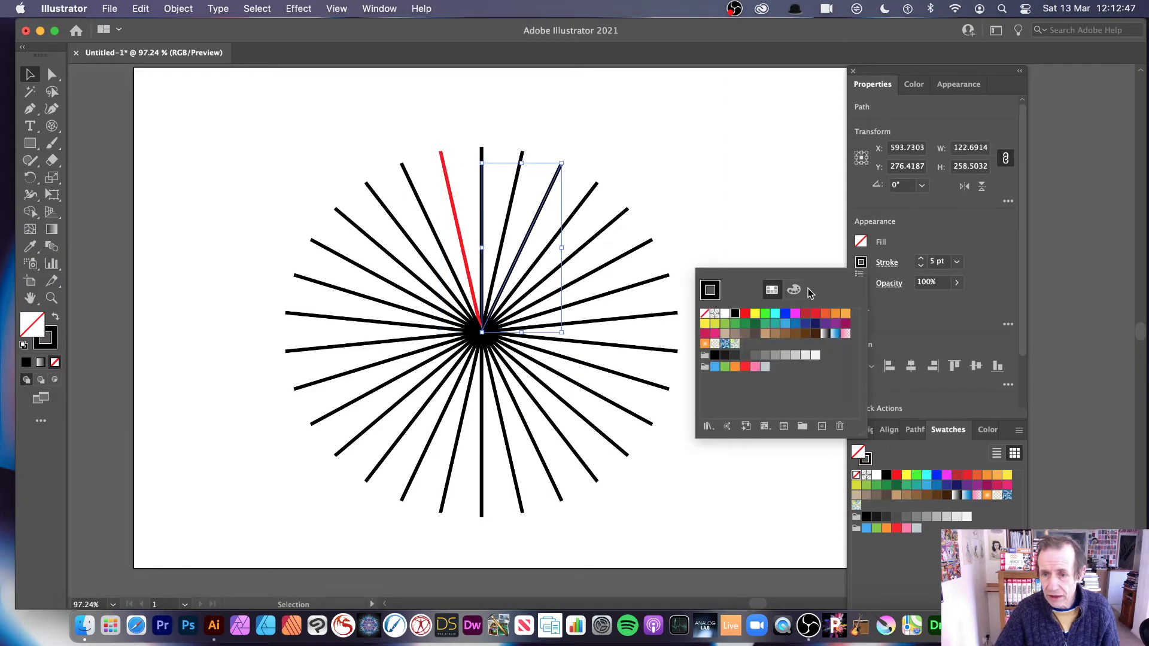
click(765, 323)
click(520, 407)
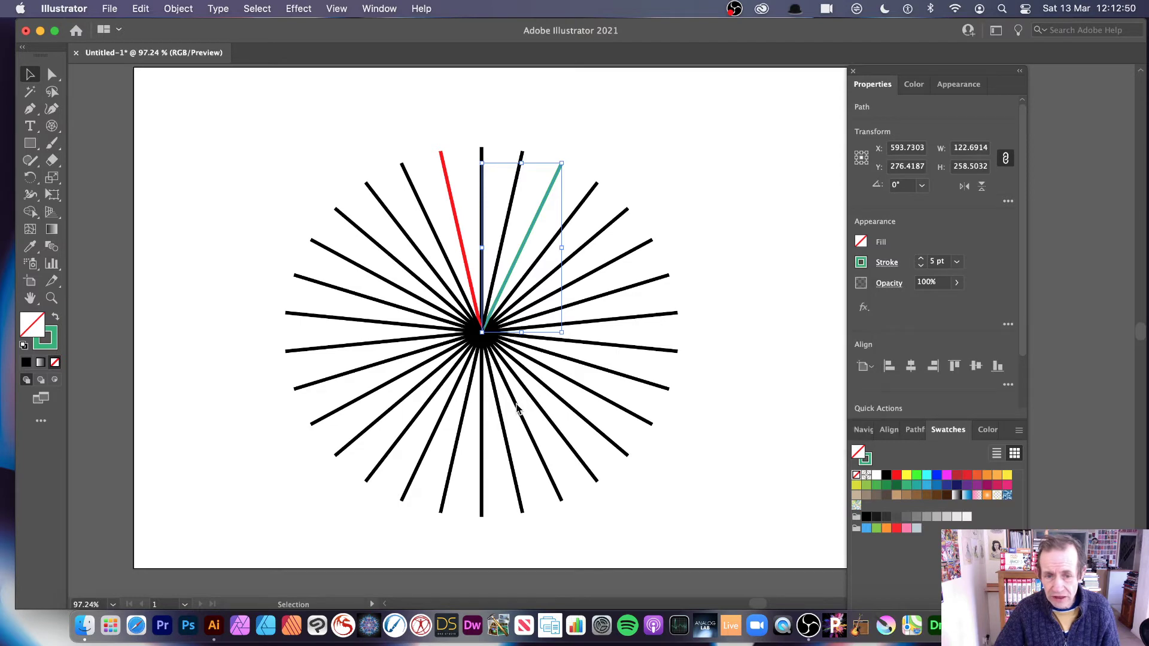
click(518, 407)
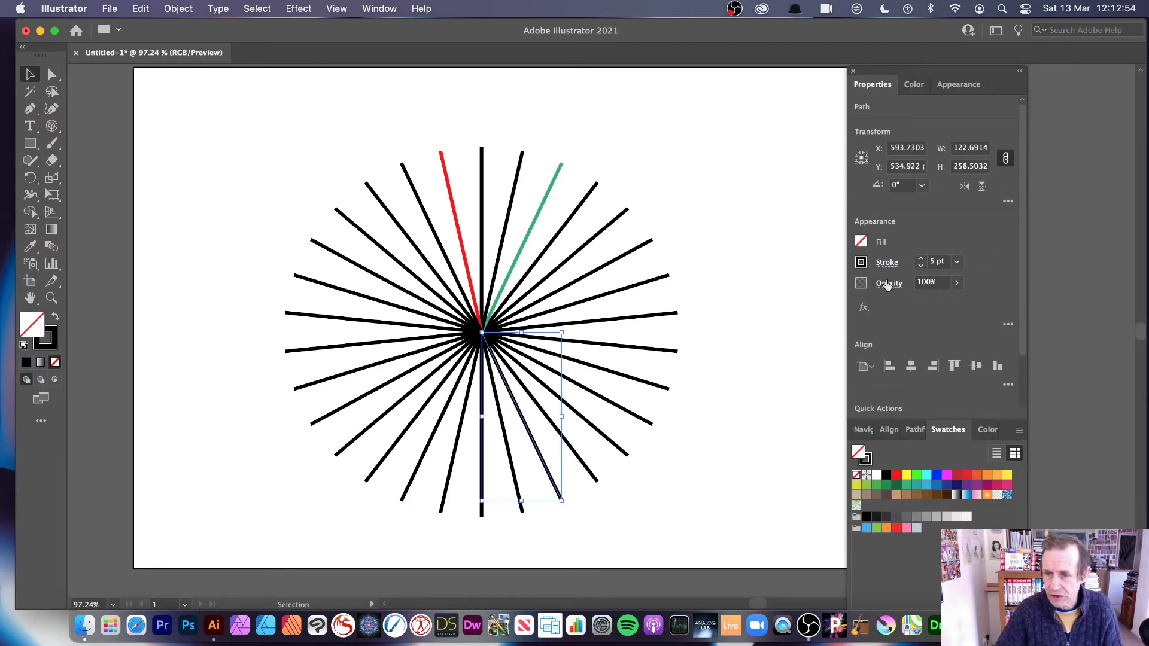
click(861, 263)
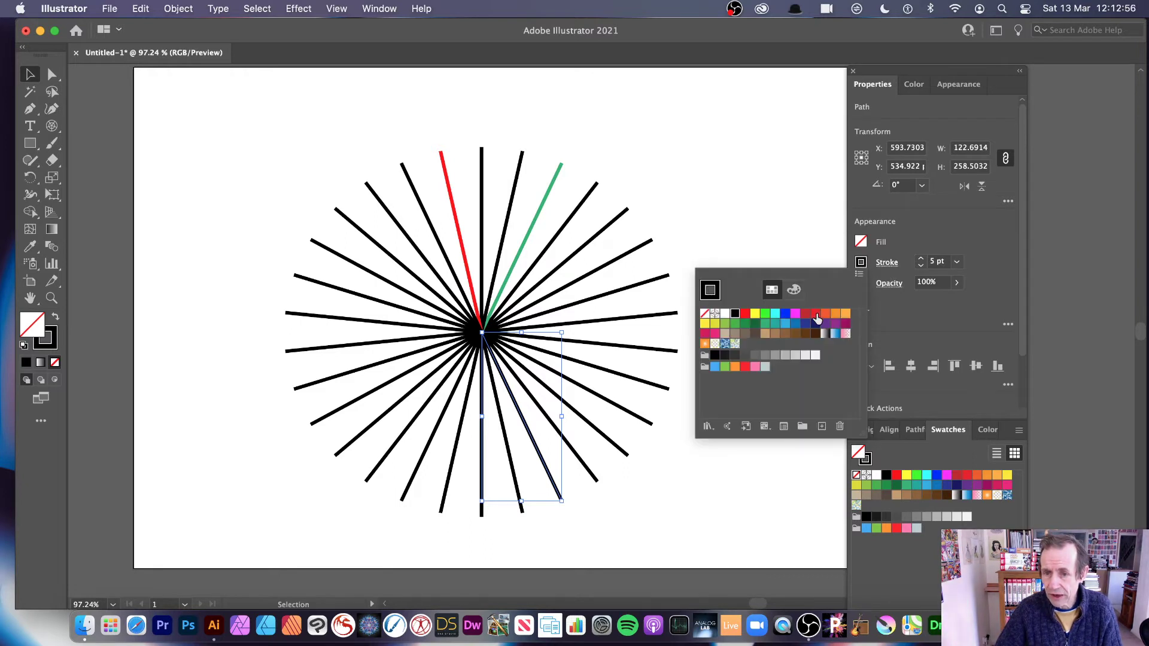
click(816, 315)
click(392, 323)
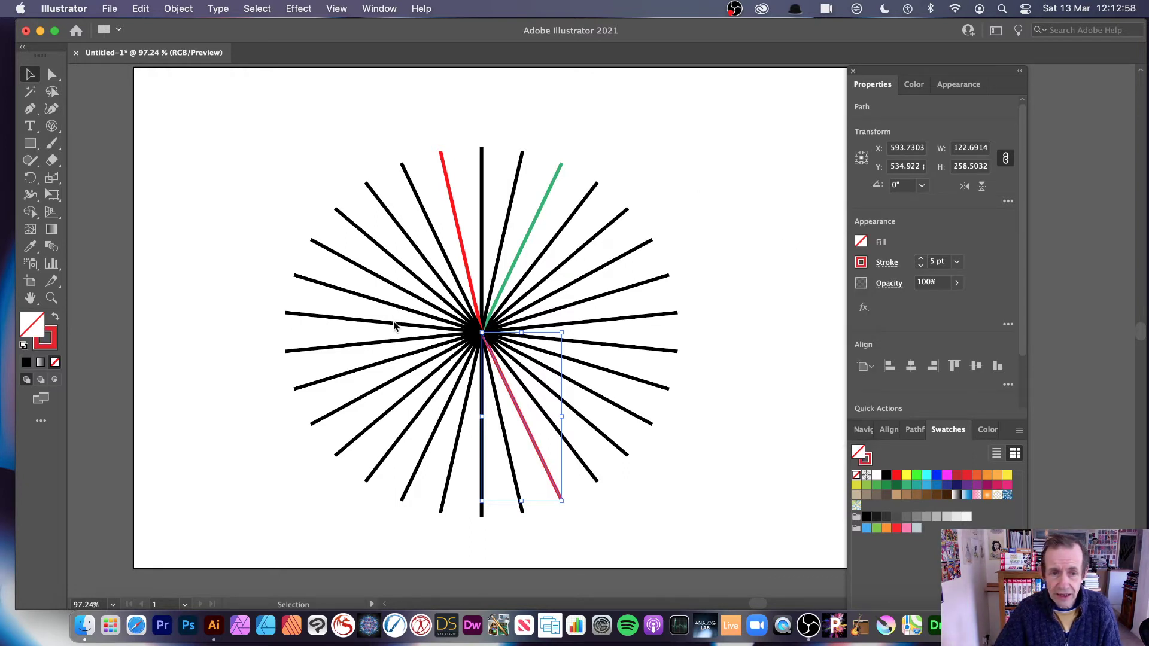
Set the left spoke and an upper-right spoke to a 10 pt stroke weight
click(395, 324)
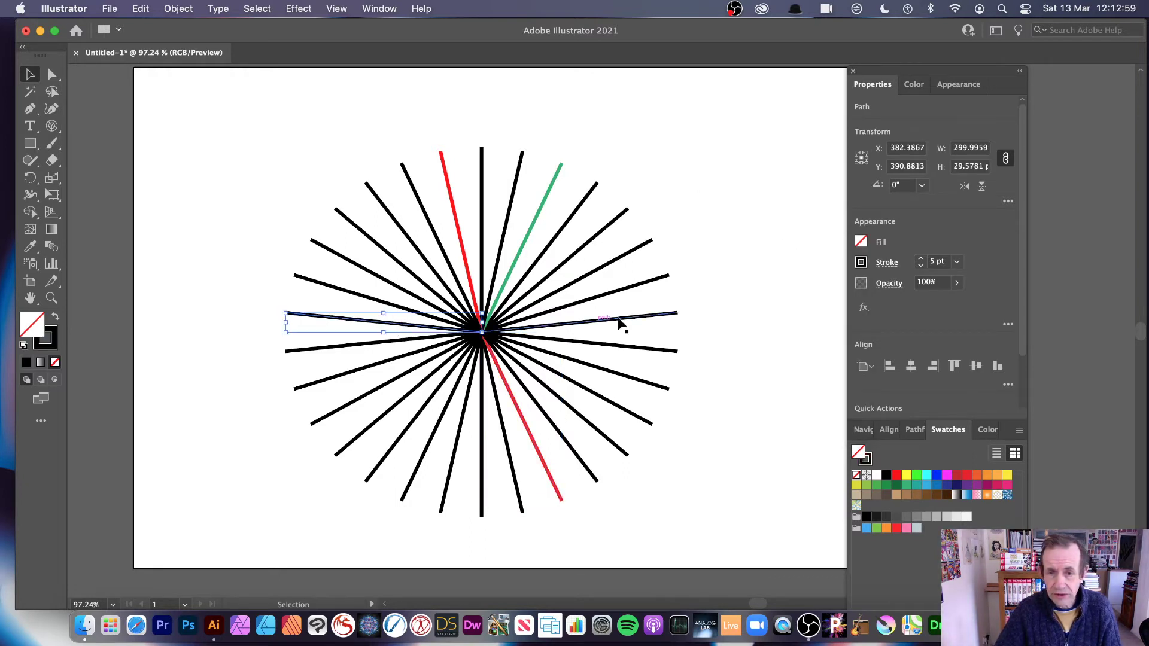
click(957, 261)
click(977, 461)
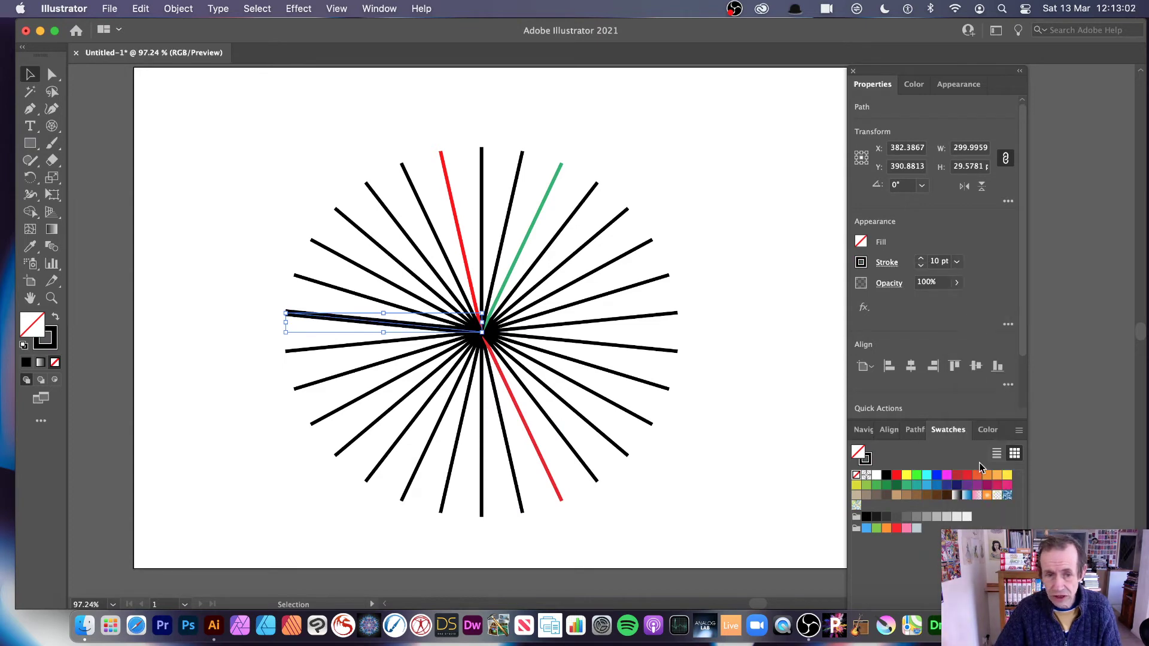
click(632, 253)
click(642, 246)
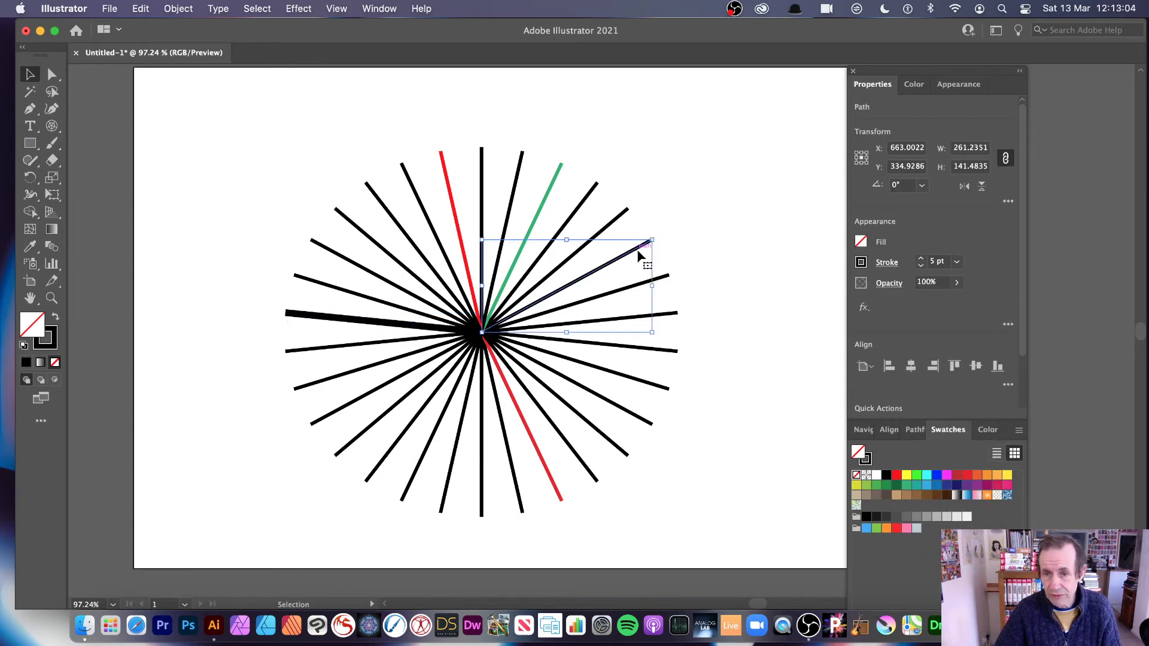
click(956, 261)
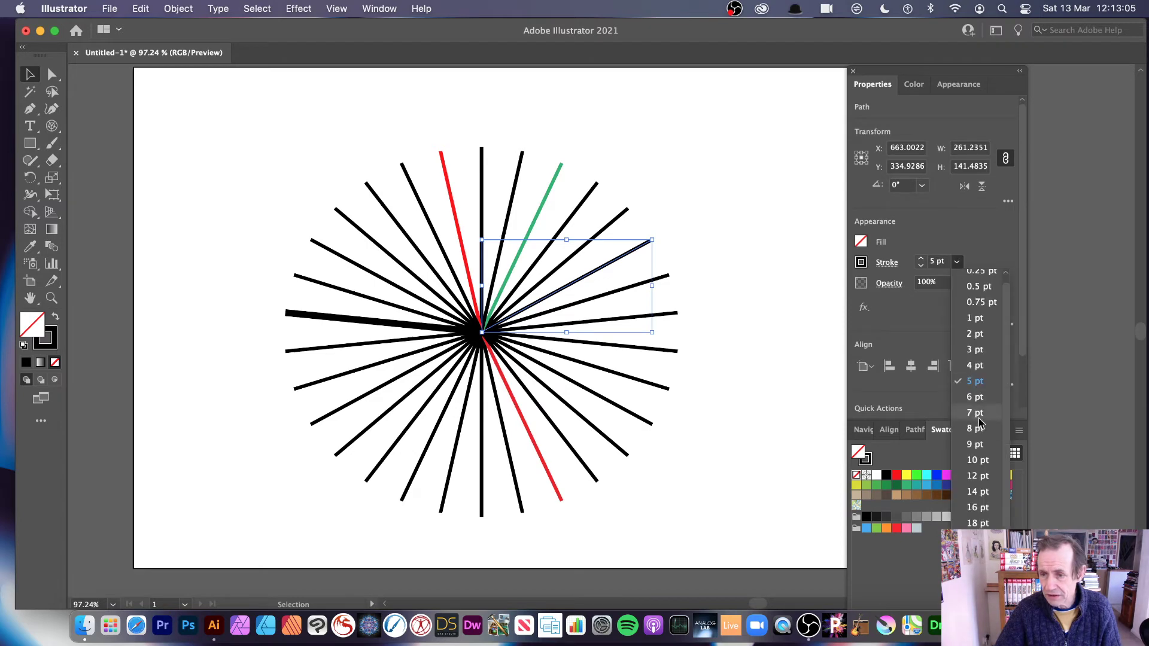
click(977, 460)
click(886, 262)
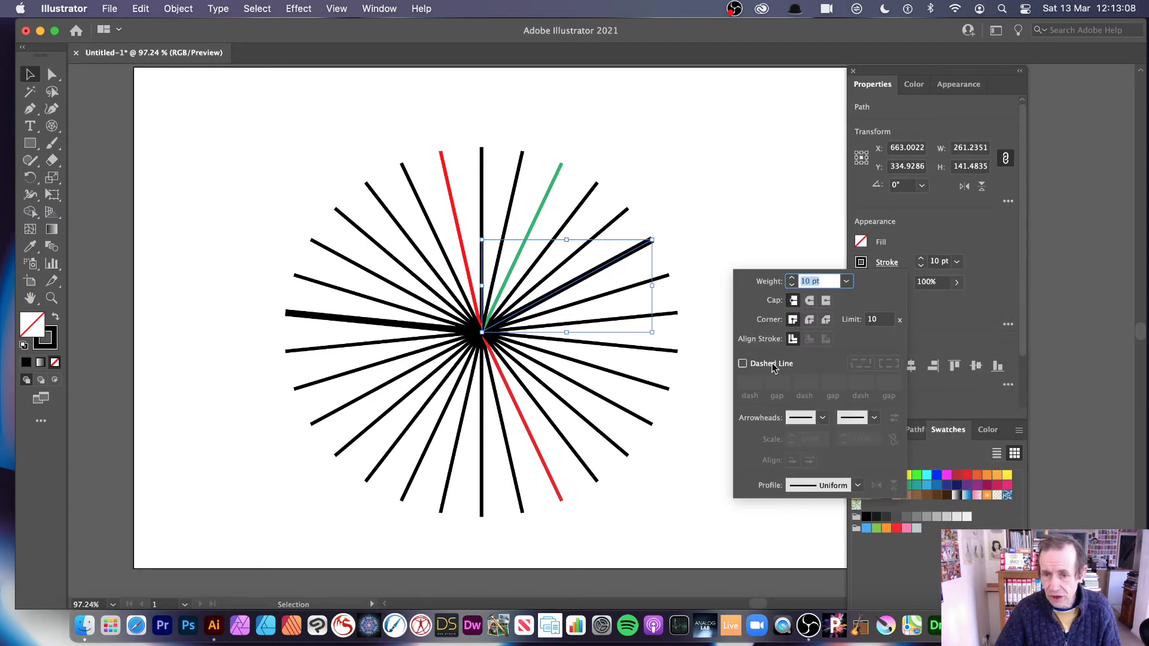
Try a dashed line on the thick upper-right spoke, then undo the spoke edits
click(743, 363)
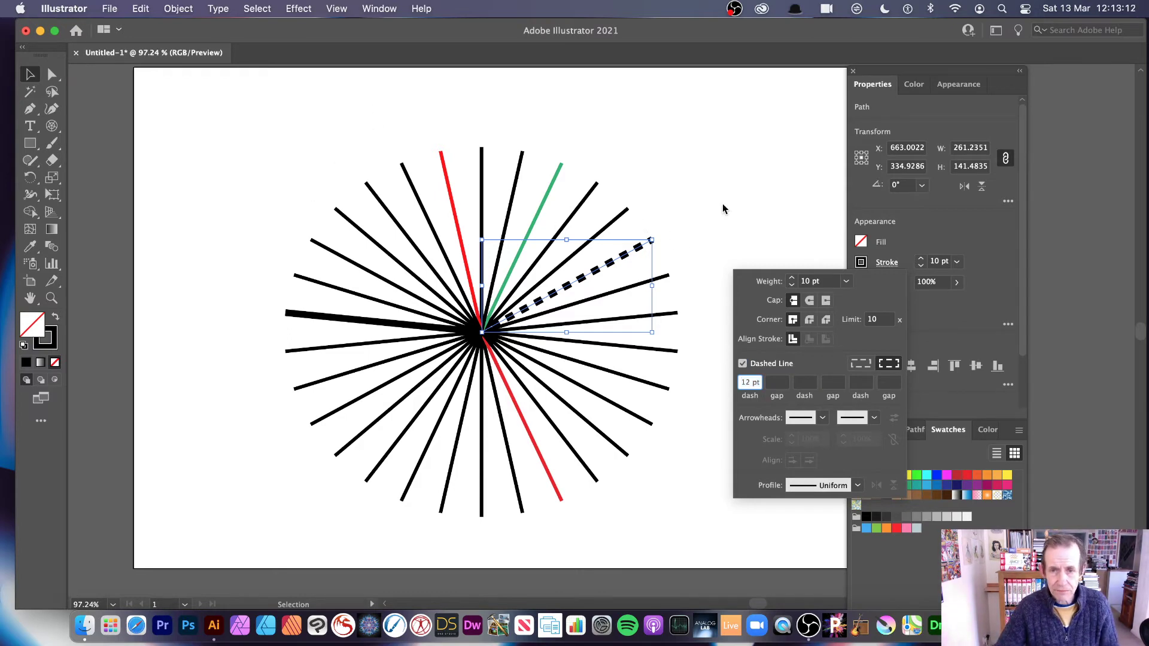
key(super+z)
key(super+z)
key(super+z)
key(super+z)
key(super+z)
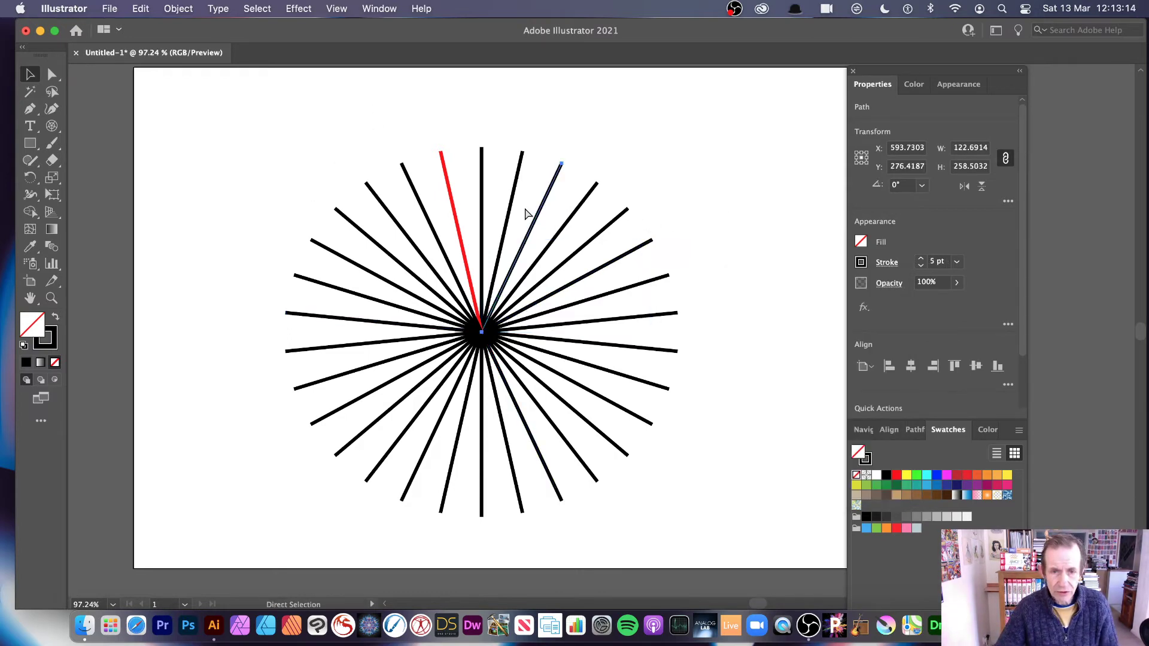
key(super+z)
Try dashing the whole starburst group, undo it, and nudge the group up-left
super+click(532, 220)
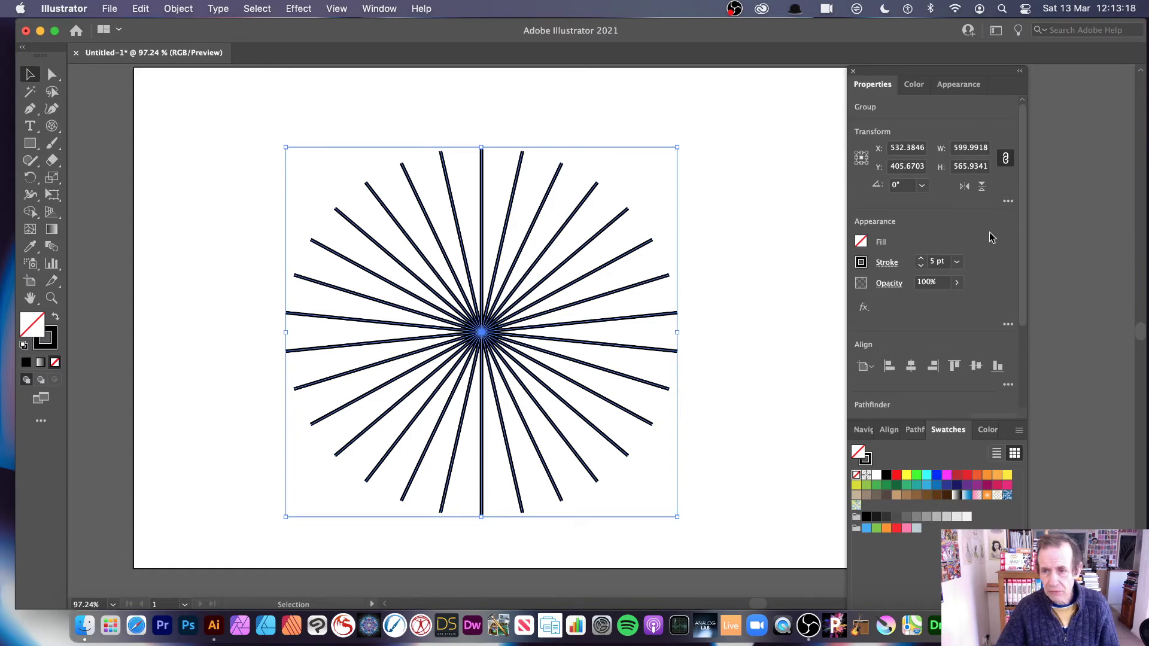
click(887, 264)
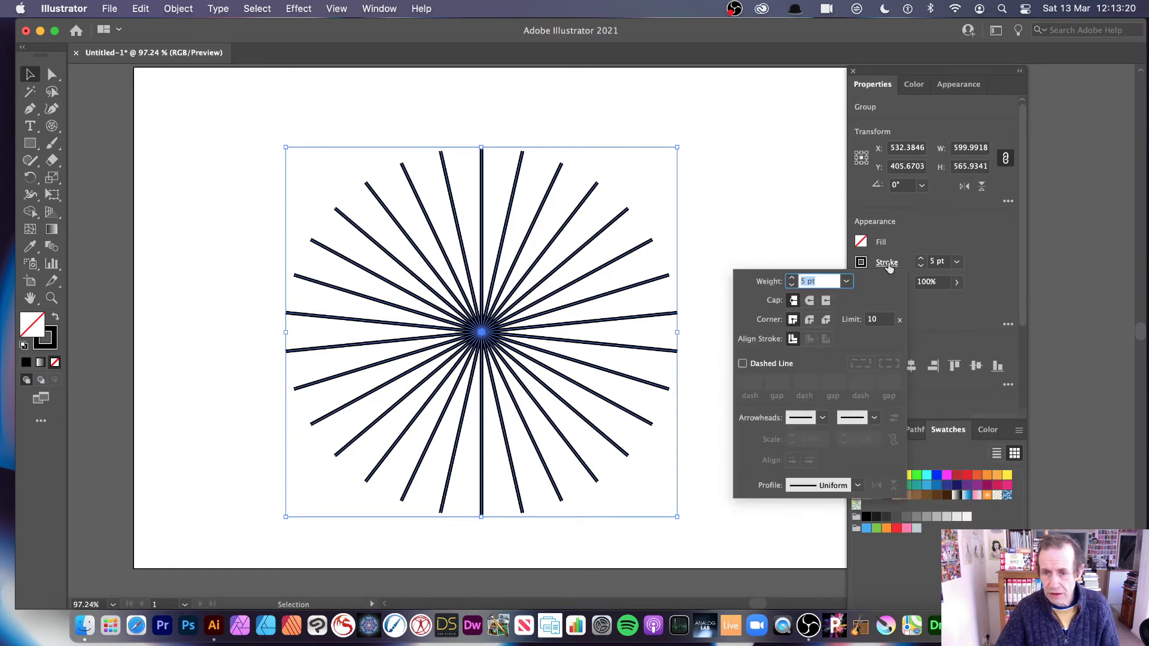
click(742, 363)
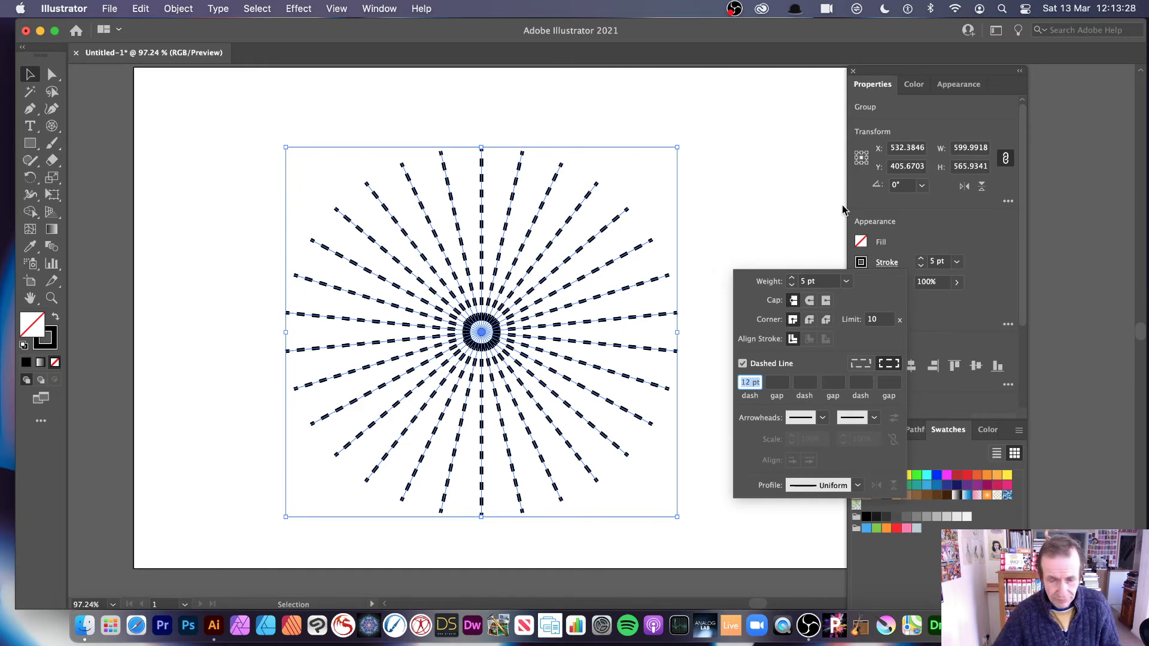
key(Escape)
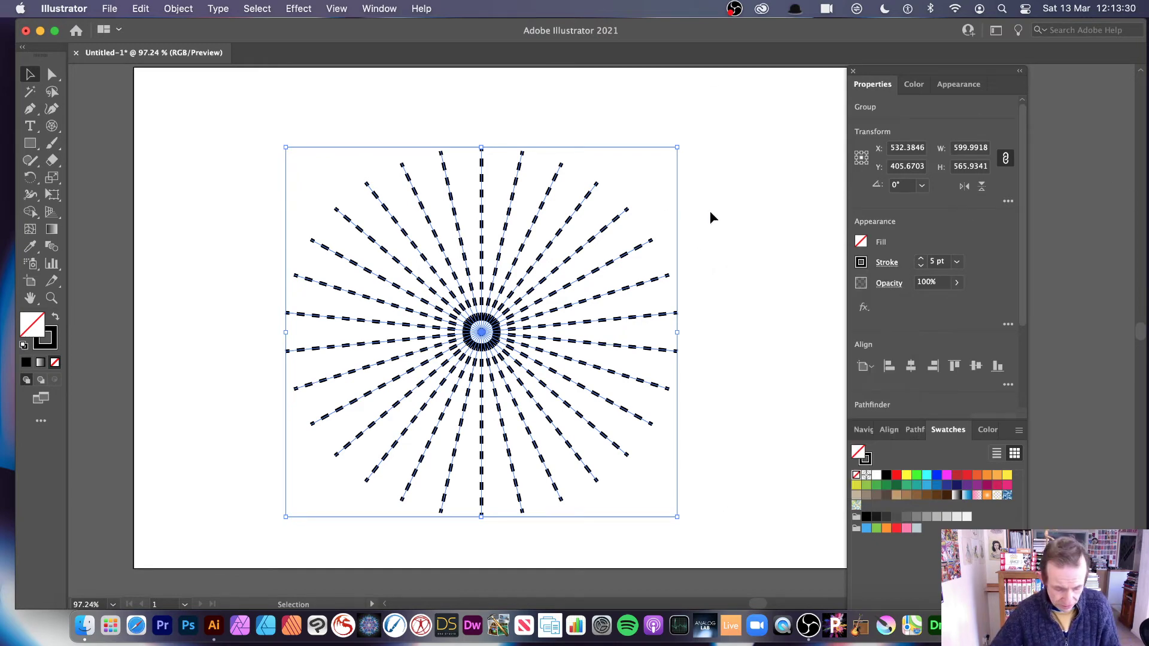
key(super+z)
drag(487, 189, 478, 179)
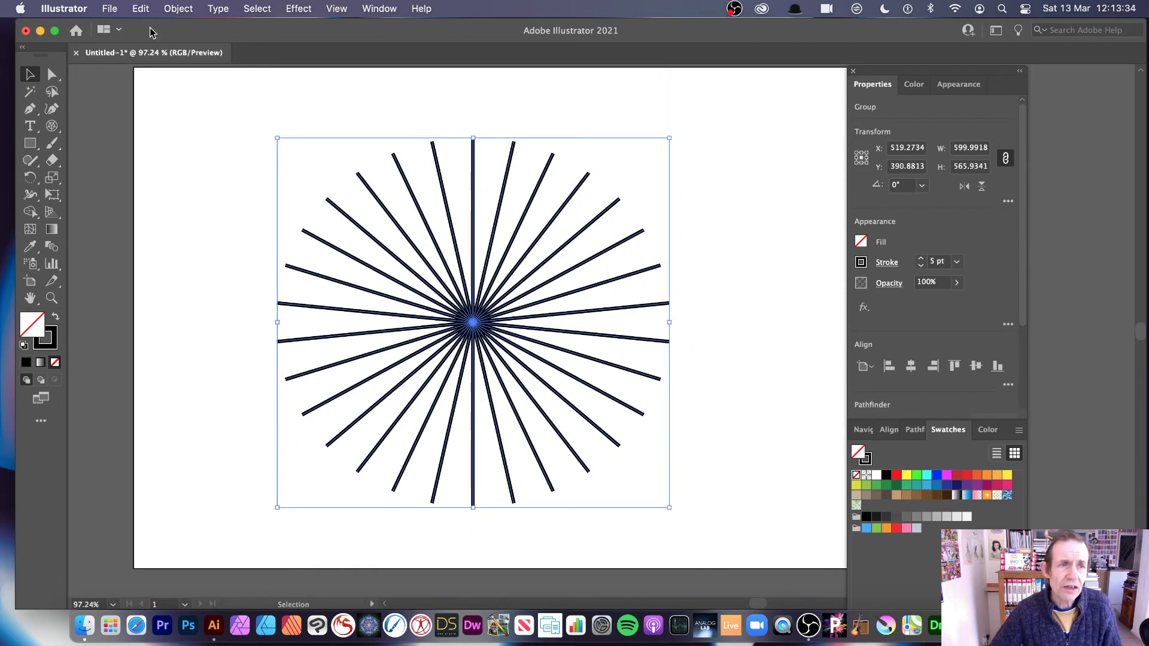
Expand the starburst spokes' fill and stroke into filled shapes with Object > Expand
click(177, 7)
mouse_move(180, 26)
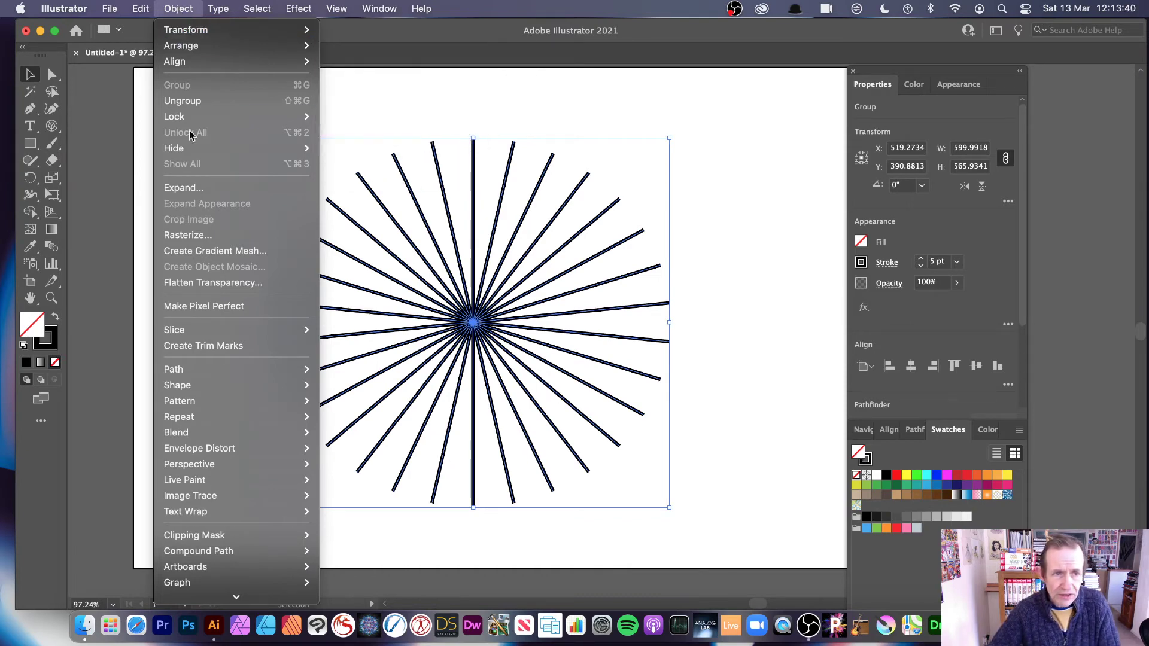
click(199, 188)
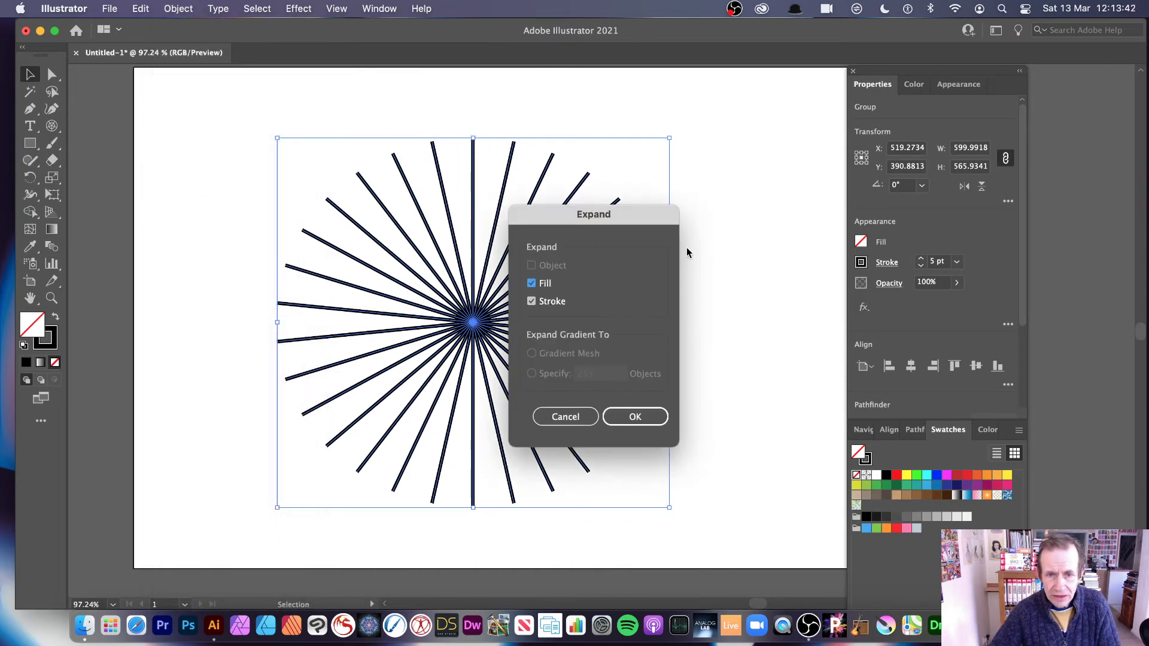
drag(590, 215, 620, 186)
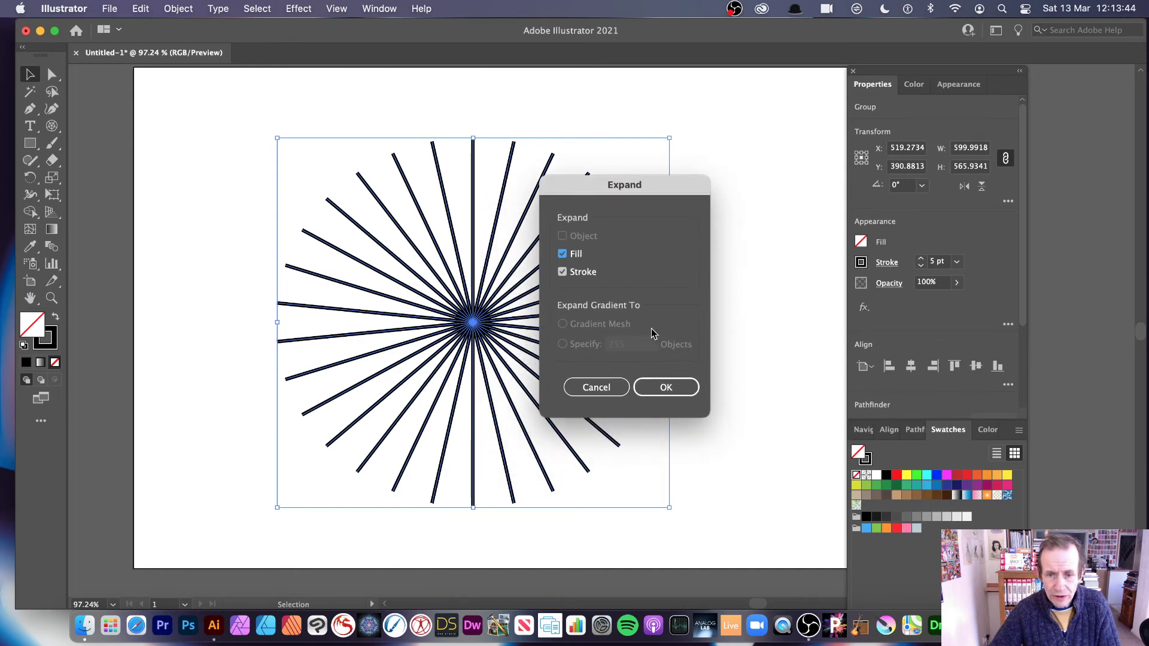
click(680, 393)
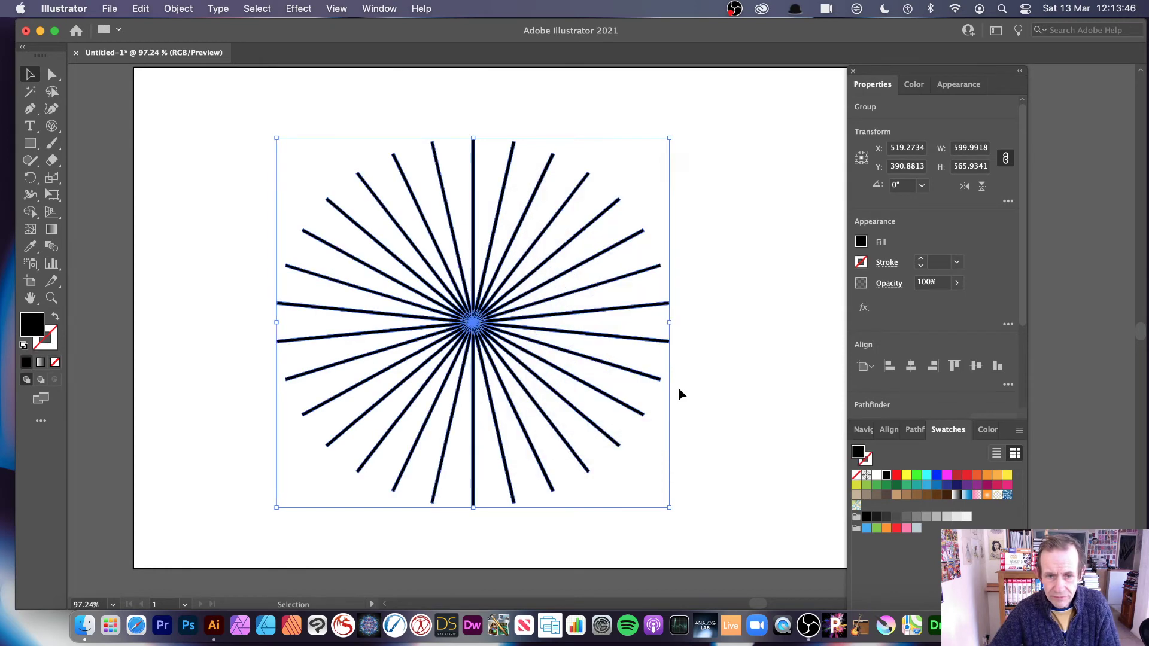
Unite all the expanded spokes into one path using the Pathfinder panel
click(749, 323)
drag(236, 98, 726, 531)
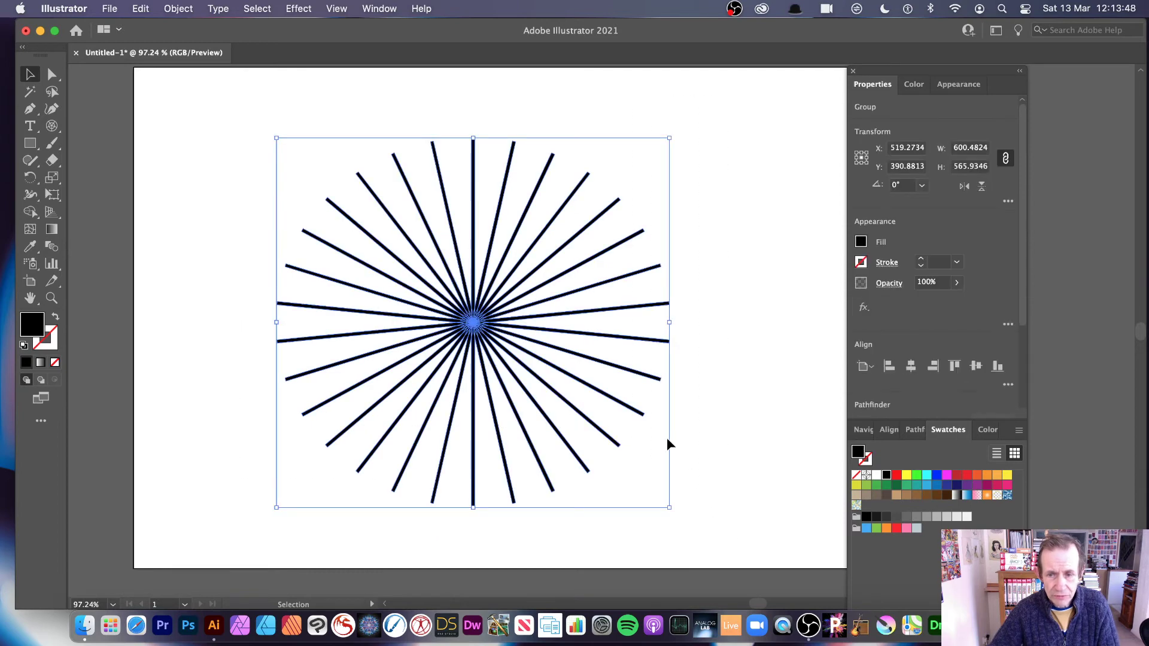
click(378, 8)
scroll(423, 557, down, 5)
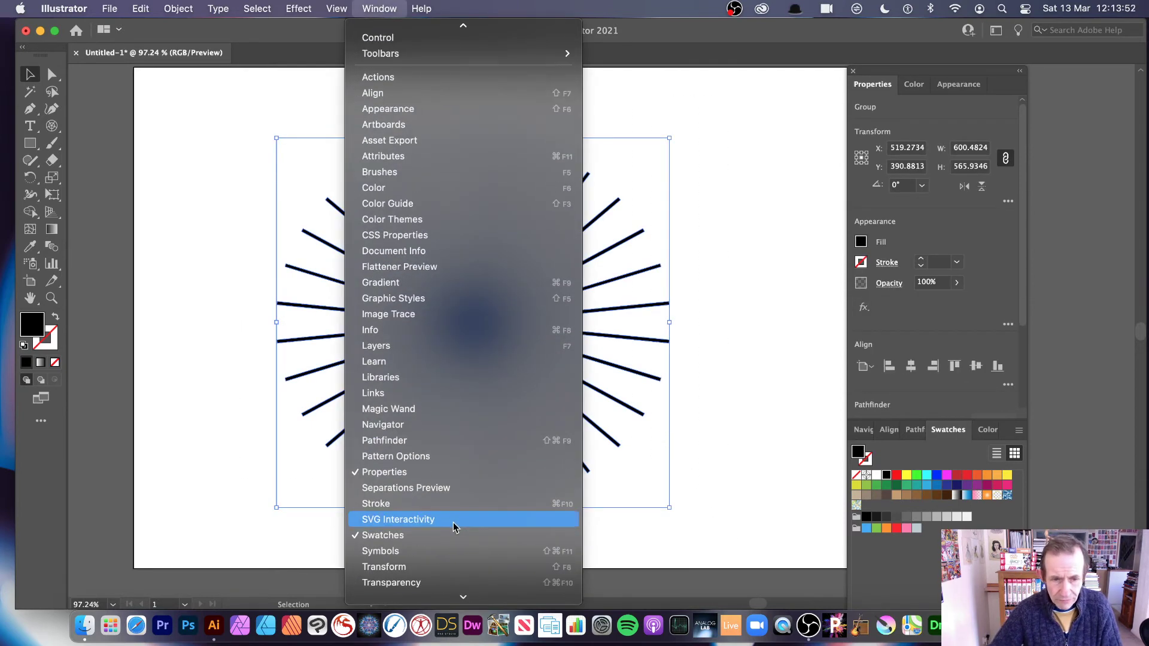
click(422, 445)
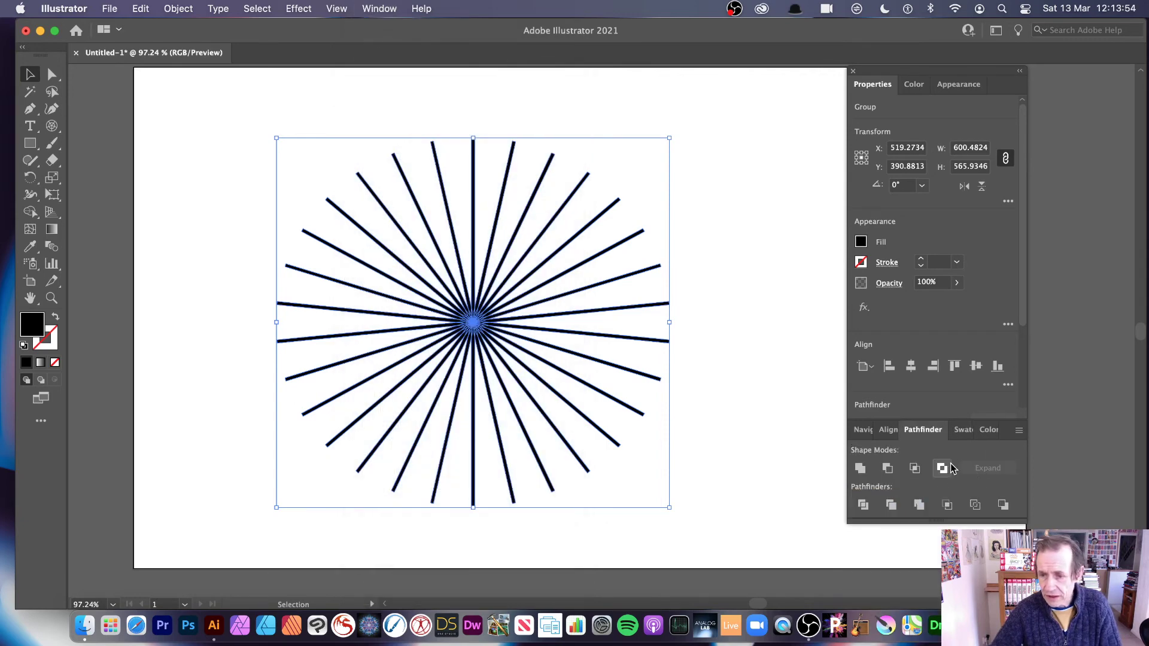
drag(918, 430, 694, 279)
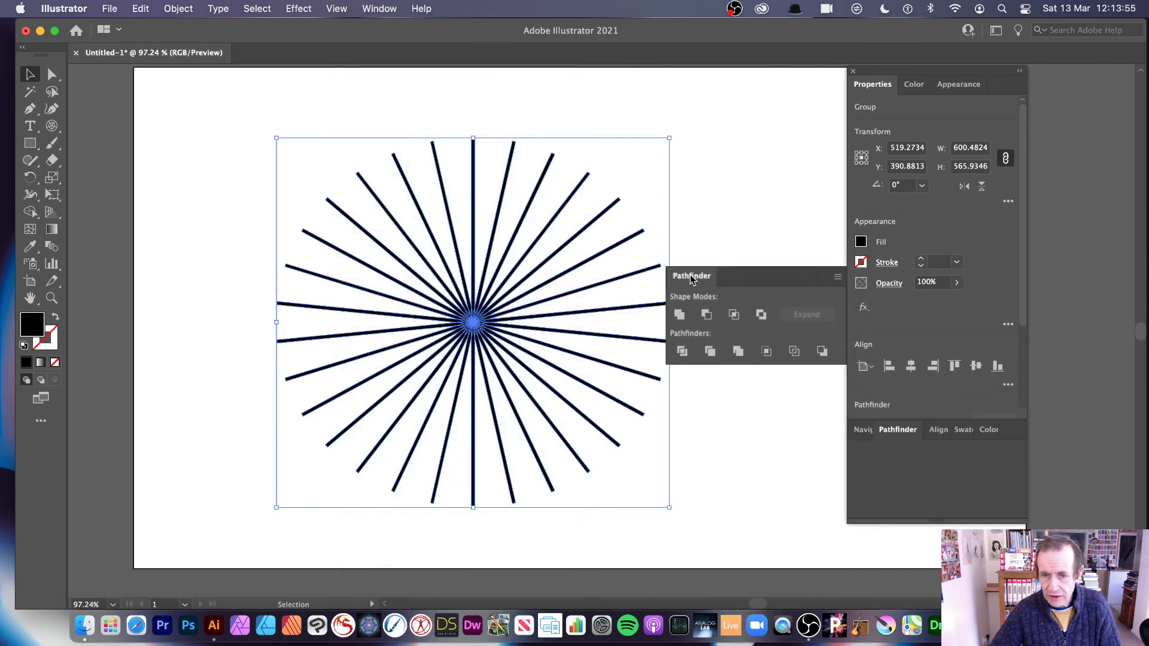
click(680, 315)
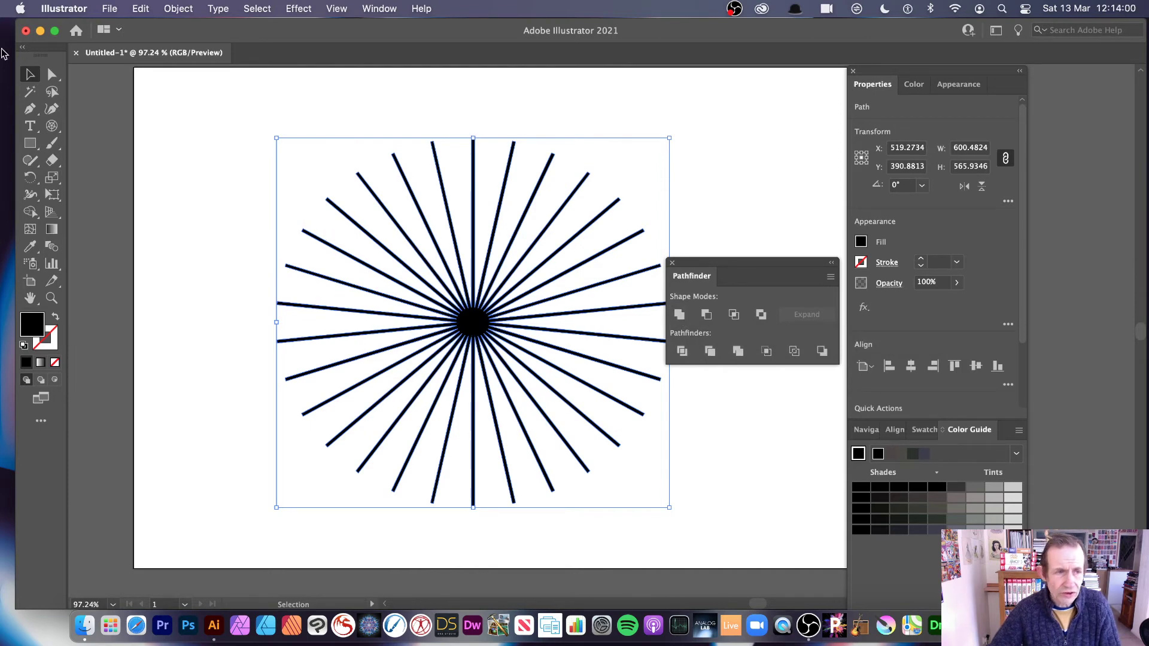
drag(30, 144, 90, 178)
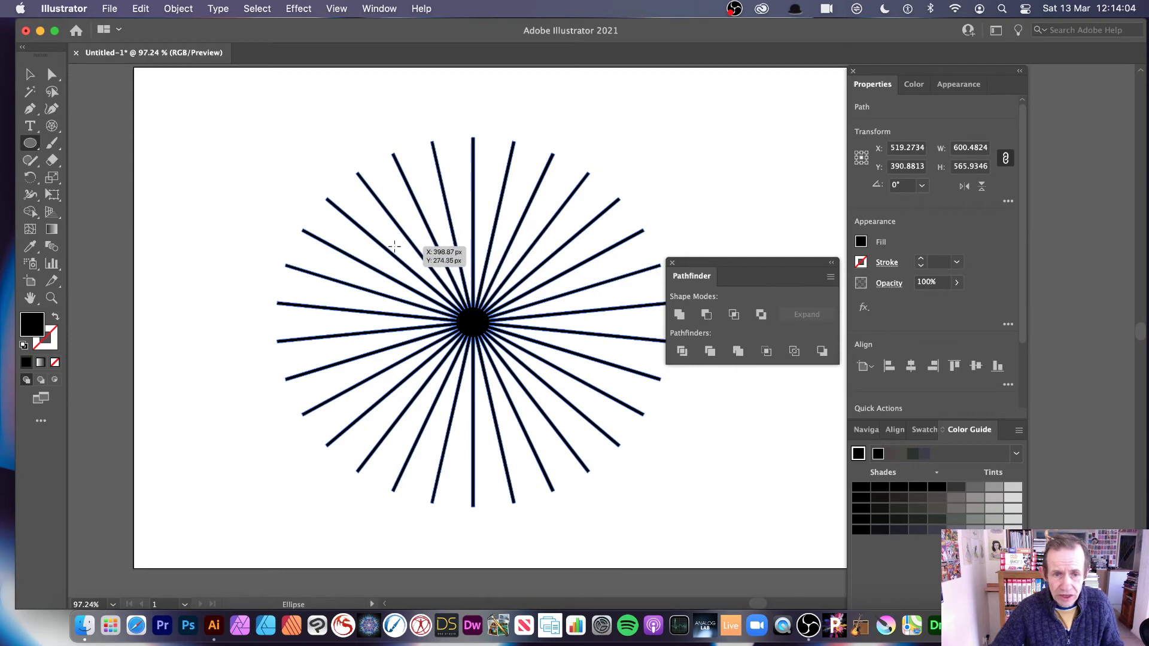
Draw a circle over the burst's centre, centre-align both, and subtract it with Minus Front
mouse_move(395, 246)
mouse_down()
mouse_move(590, 415)
mouse_move(593, 400)
mouse_up()
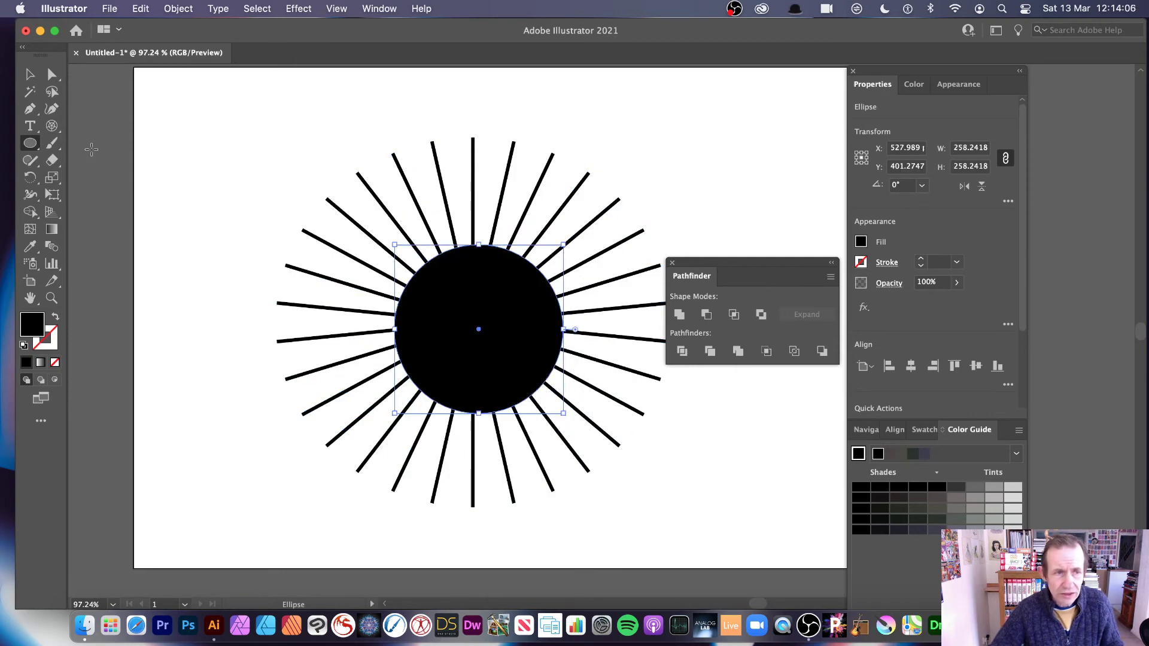
key(v)
drag(296, 132, 695, 494)
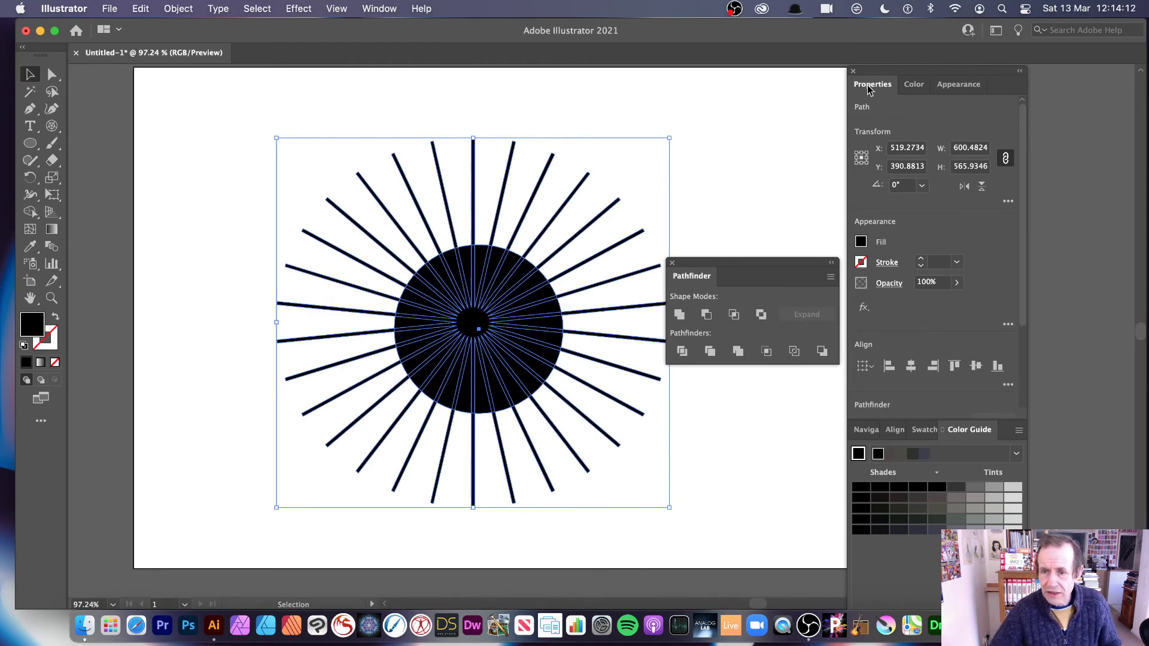
click(910, 367)
click(974, 370)
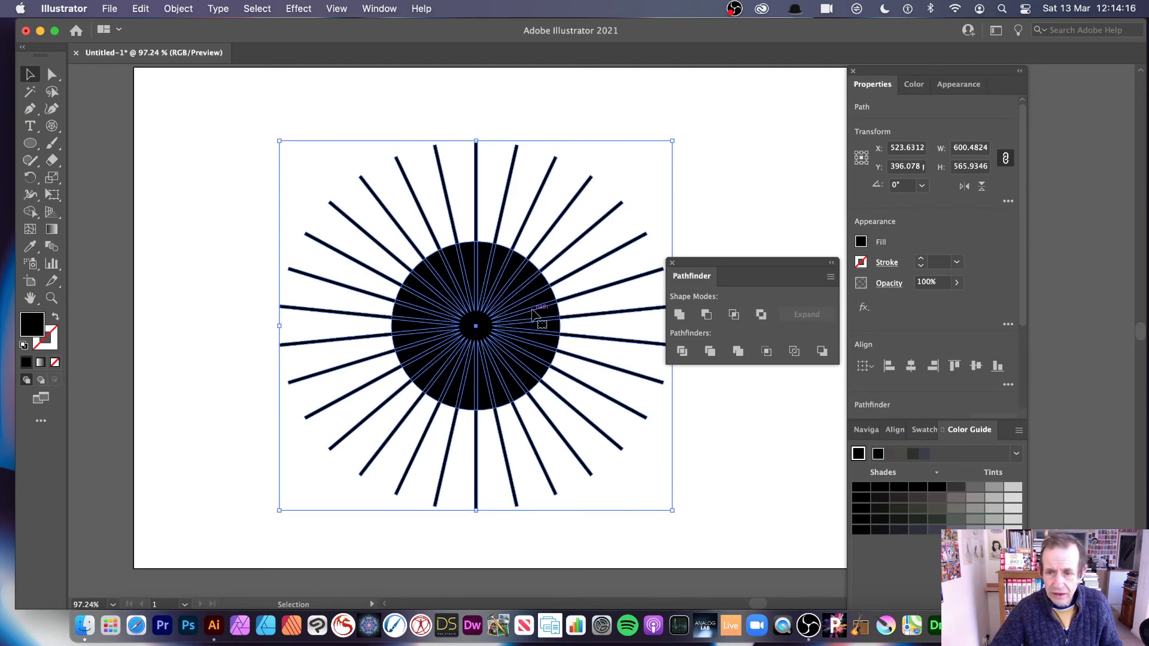
click(709, 320)
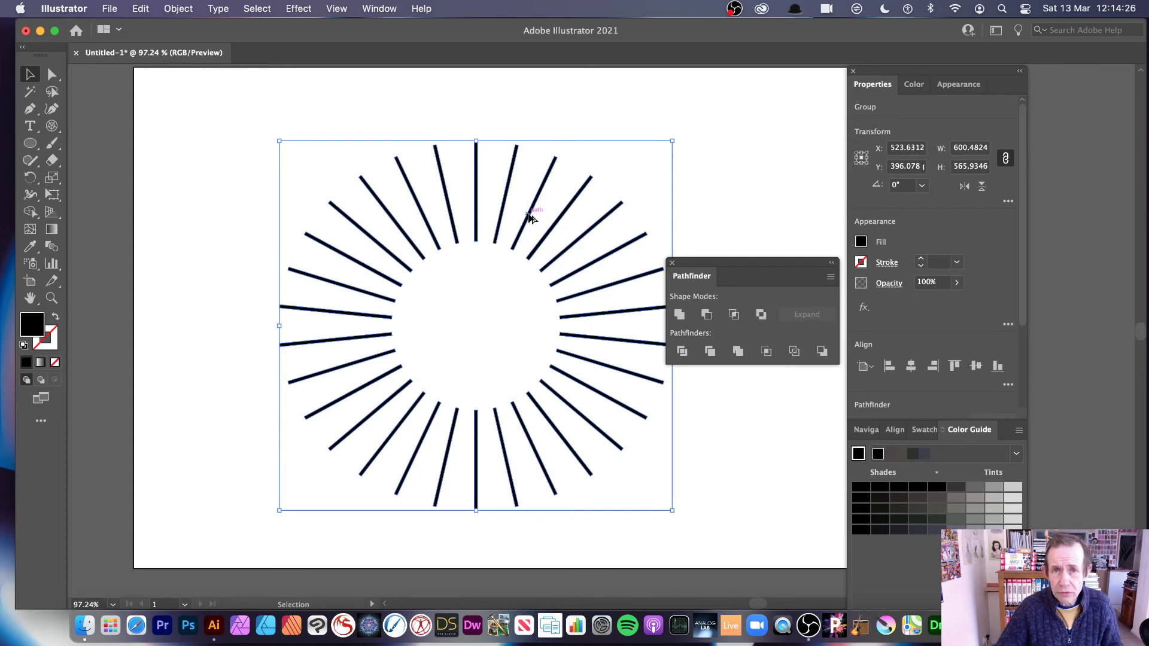
Duplicate the hollow ring, scale the copy to about 230 px, and centre it inside
drag(533, 222, 499, 205)
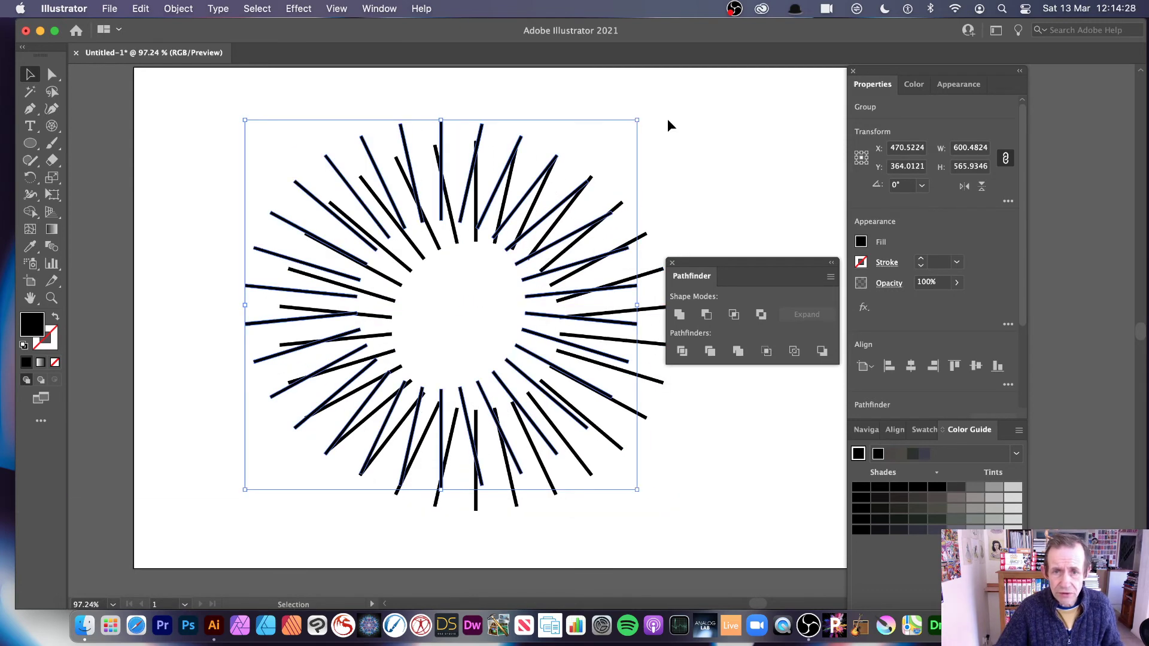
drag(641, 122, 395, 349)
drag(336, 385, 485, 292)
drag(167, 98, 722, 532)
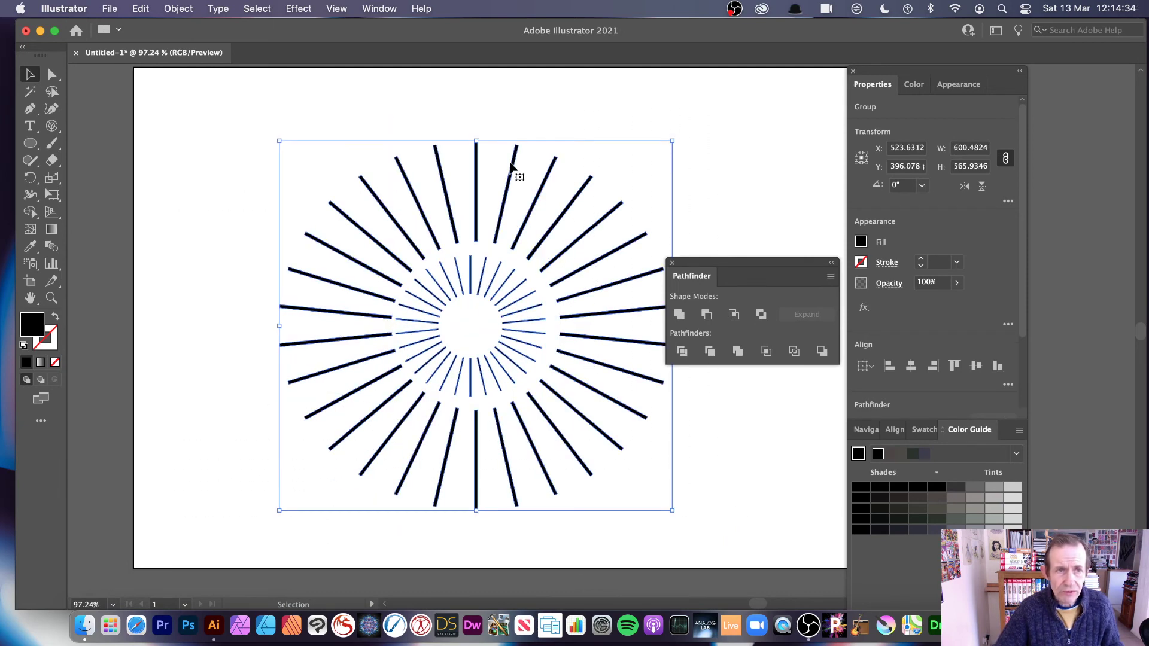
drag(479, 248, 477, 248)
Fill the inner ring of spokes with an orange-red swatch
click(214, 200)
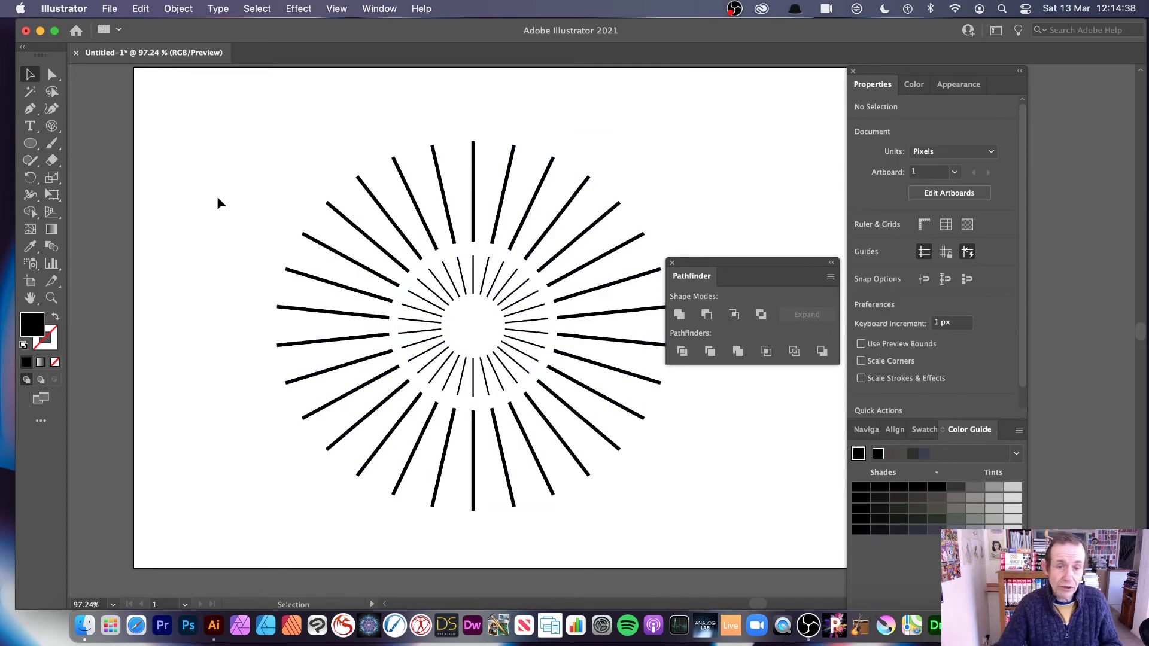
click(447, 300)
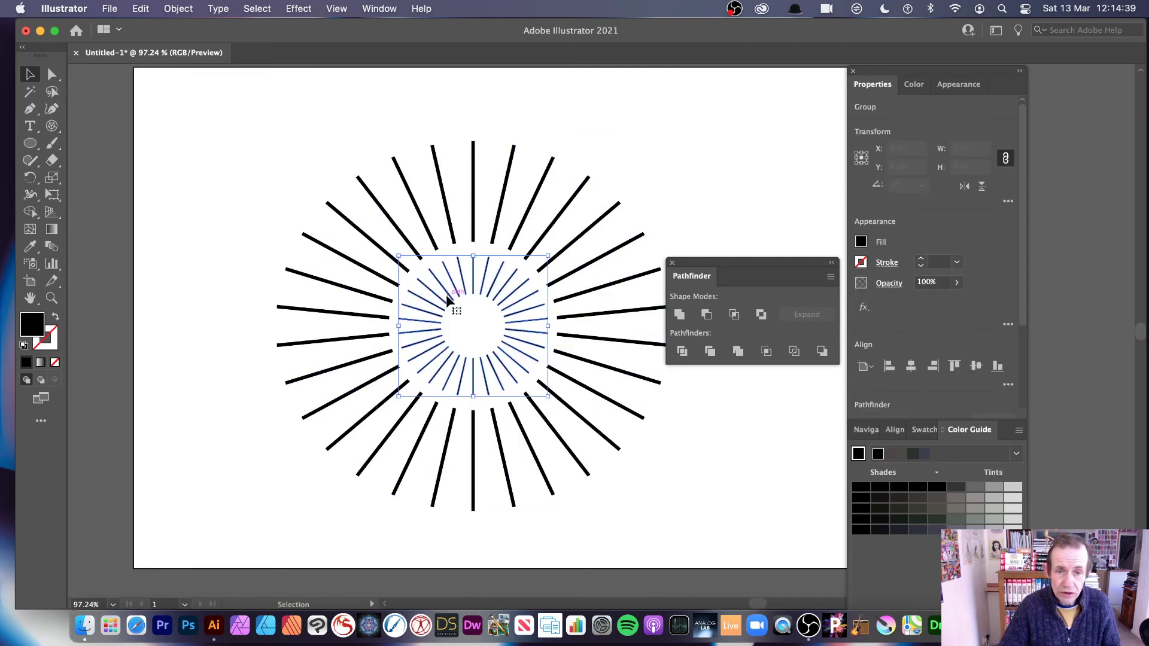
click(860, 242)
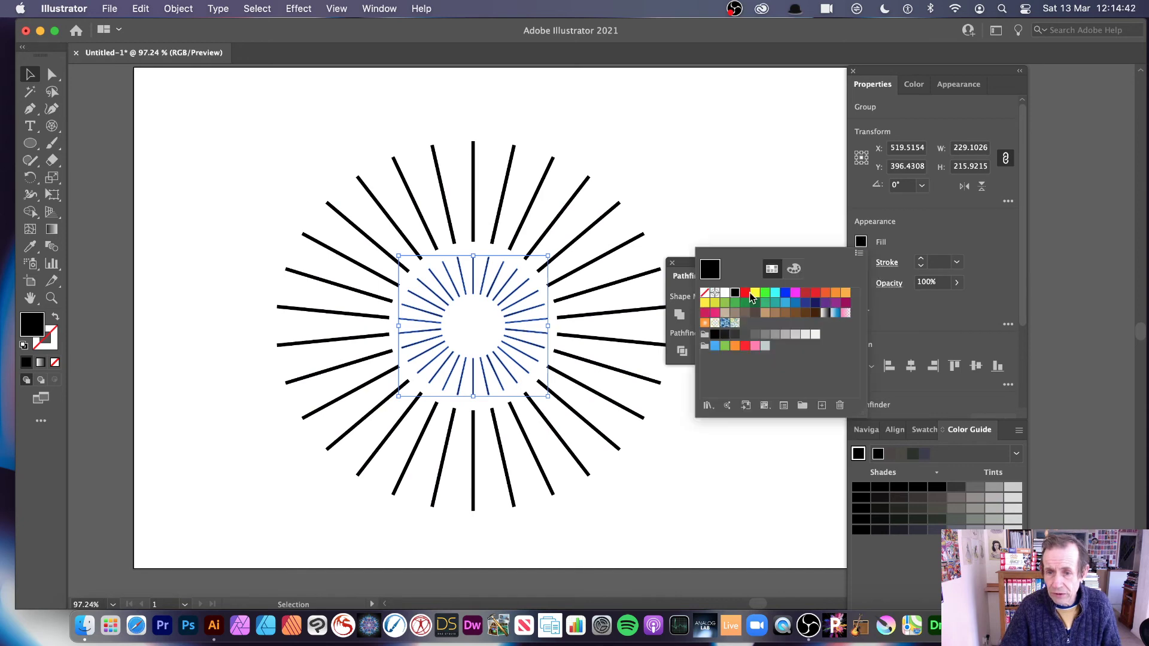
click(745, 293)
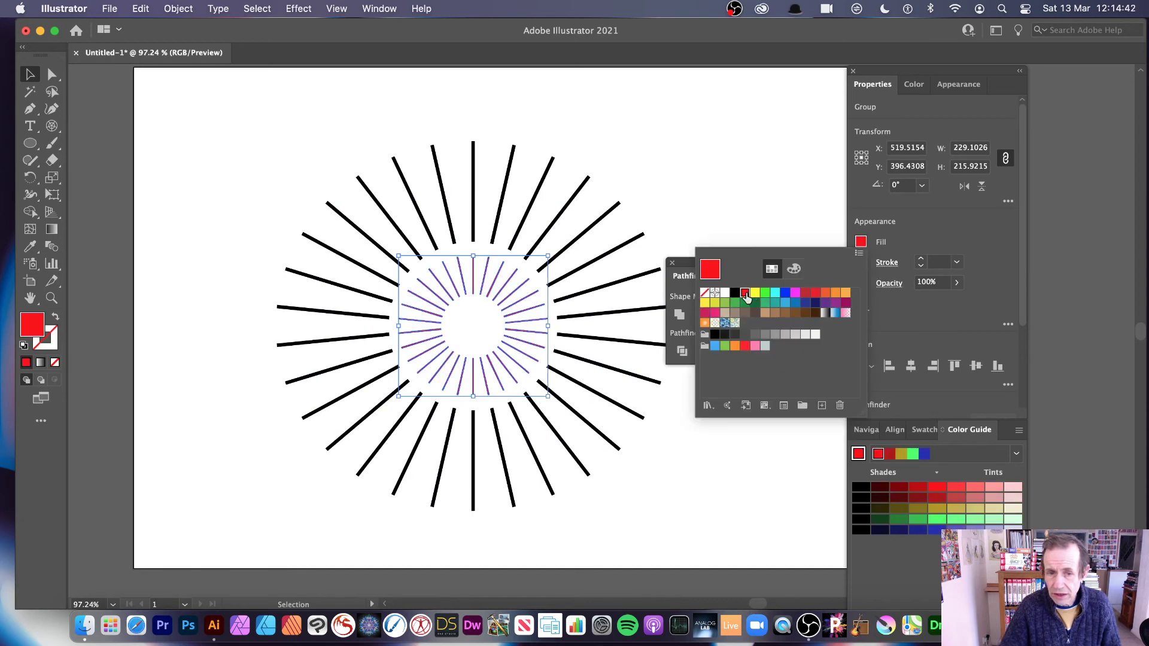
click(826, 292)
click(311, 154)
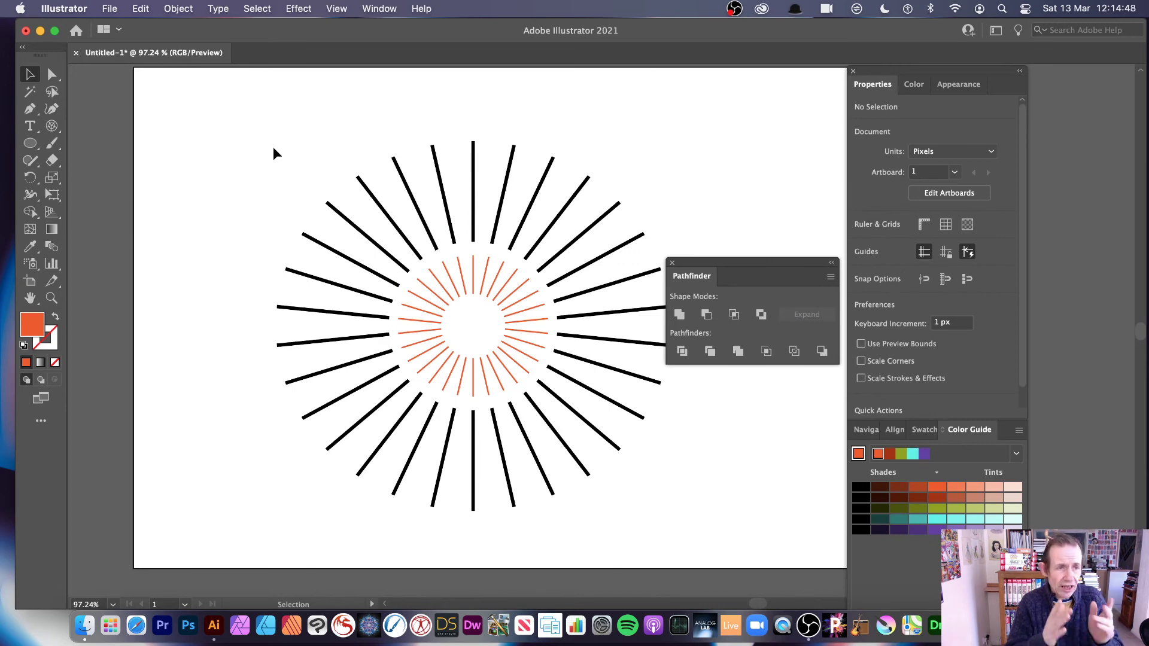
Set the Polar Grid tool to 70 radial dividers and drag out a roughly 544×518 px grid
click(51, 125)
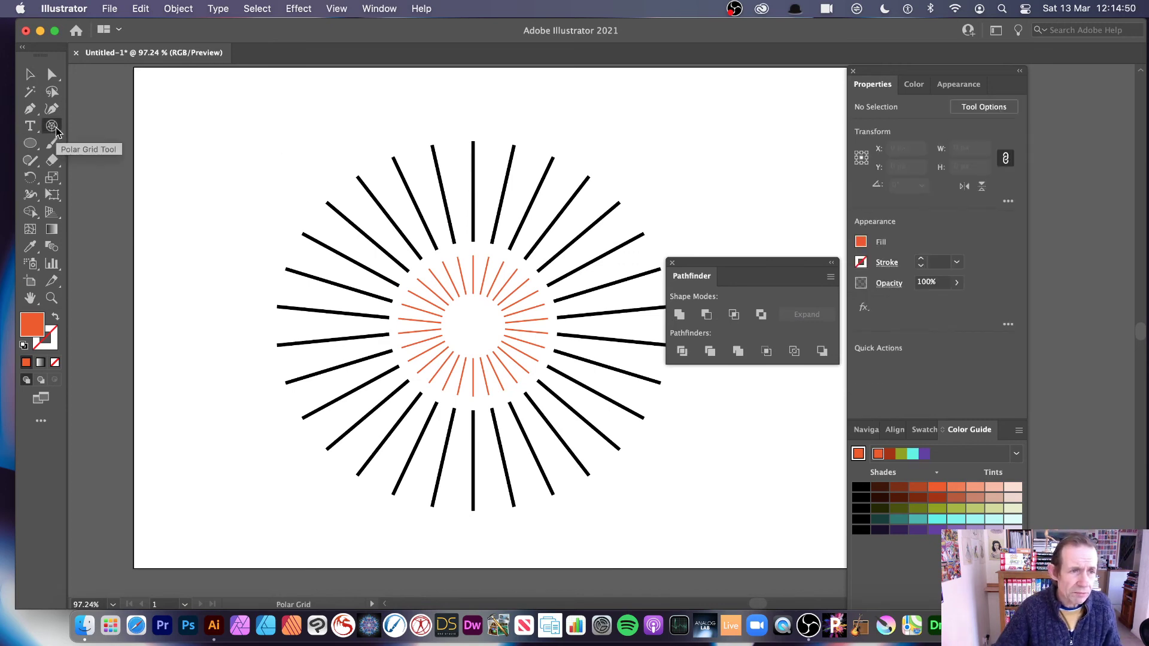
double_click(52, 127)
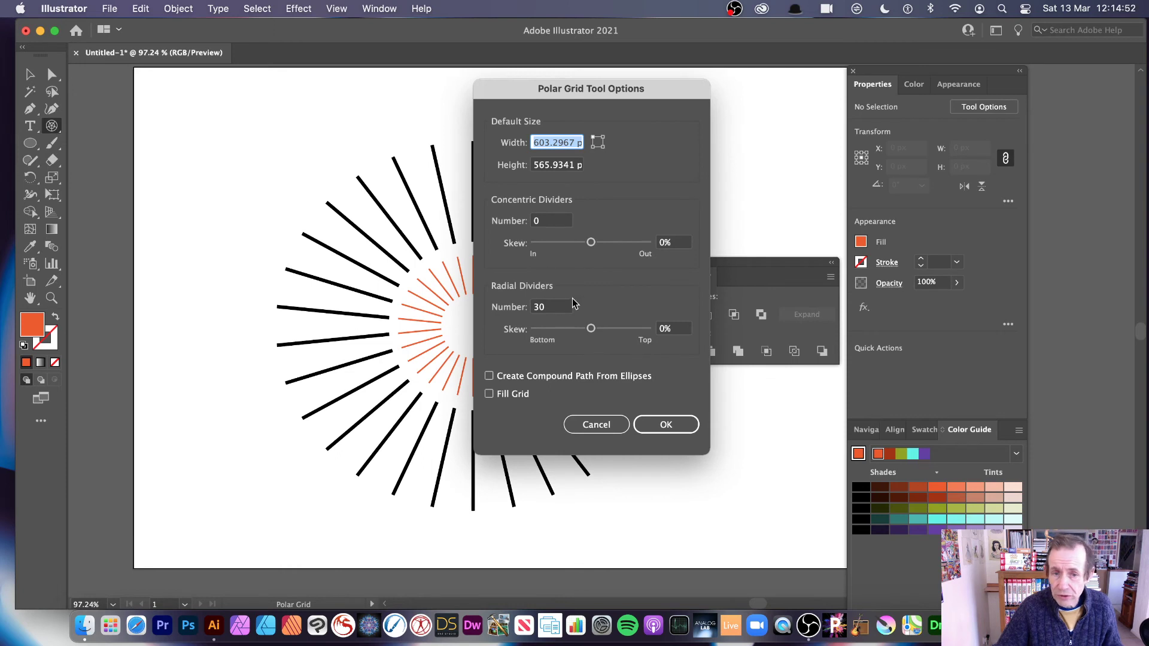
double_click(555, 310)
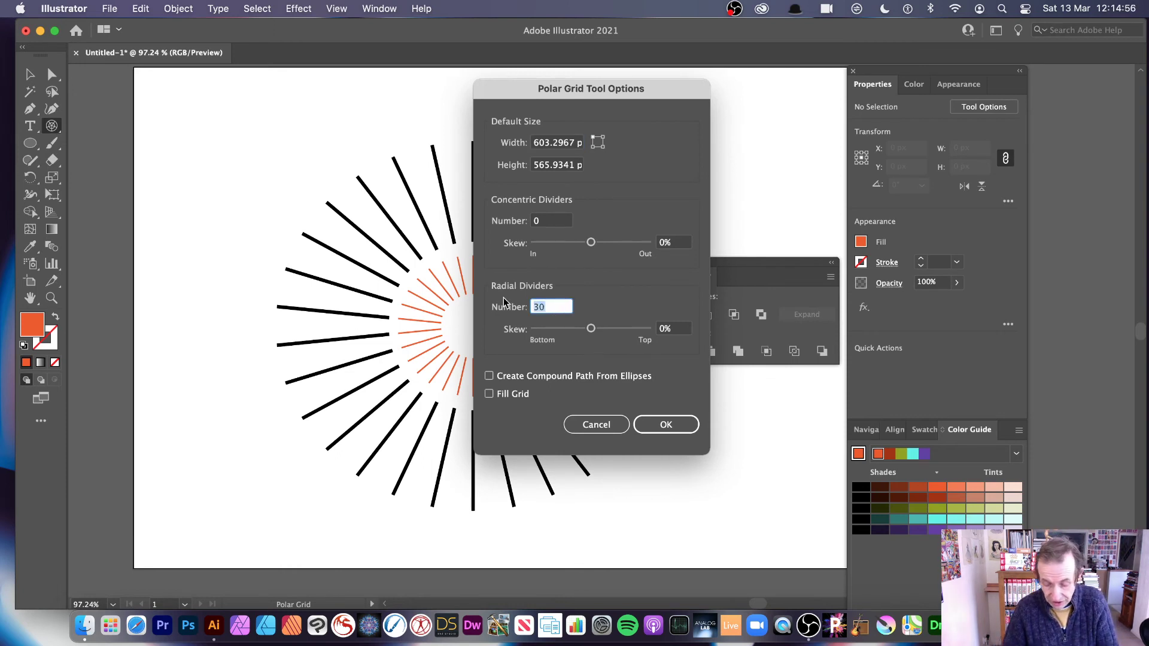
text(70)
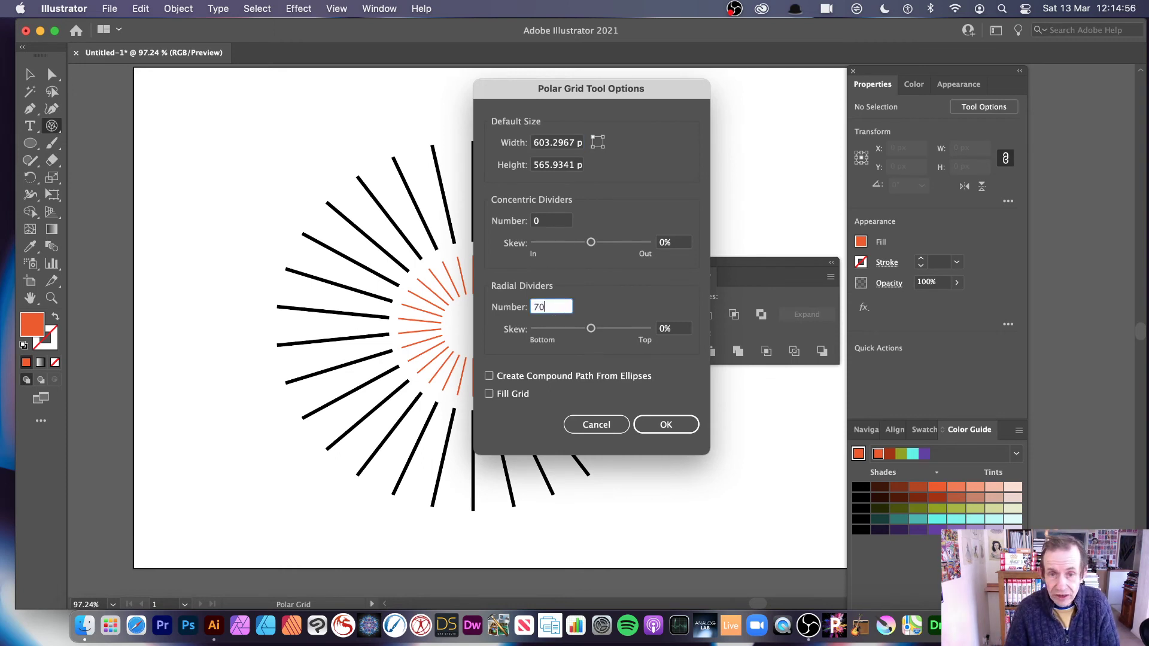
click(680, 425)
mouse_move(257, 200)
mouse_down()
mouse_move(533, 505)
mouse_move(612, 539)
mouse_up()
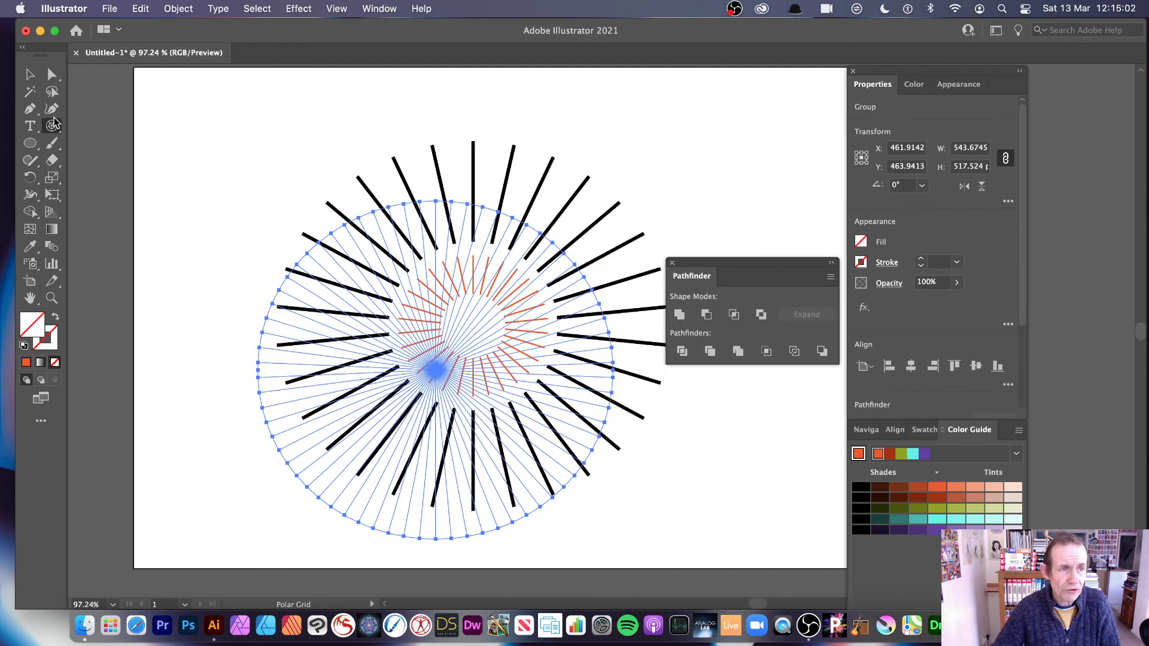
Move the 70-divider polar grid up and left so it only partly overlaps the rings
click(30, 75)
drag(299, 250, 191, 145)
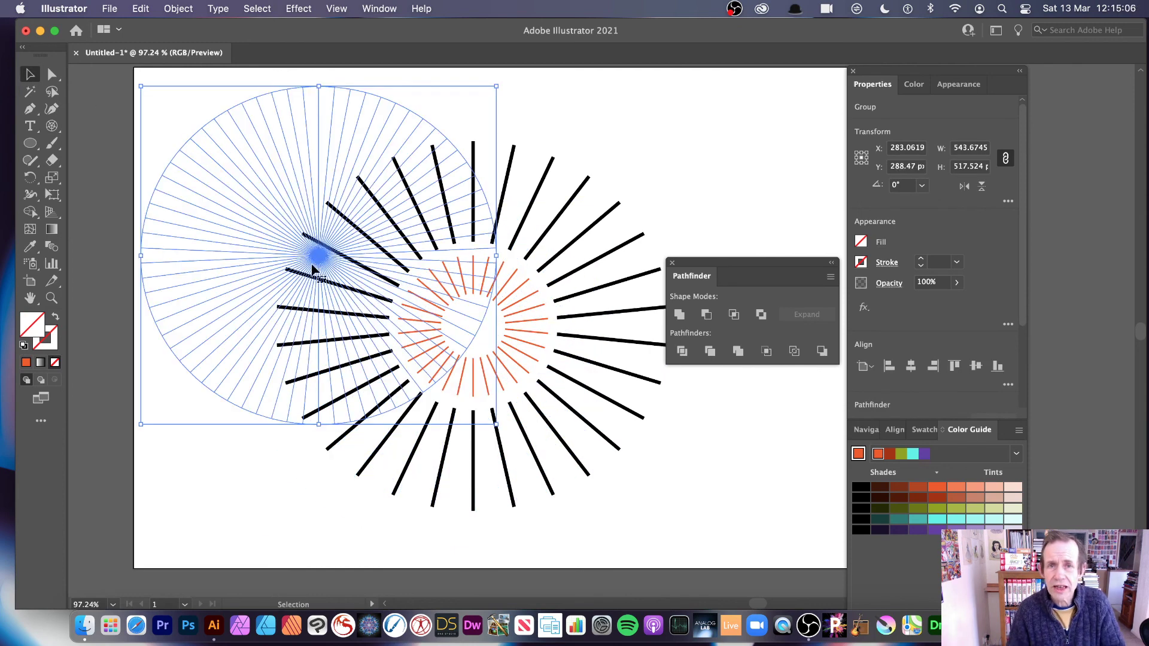